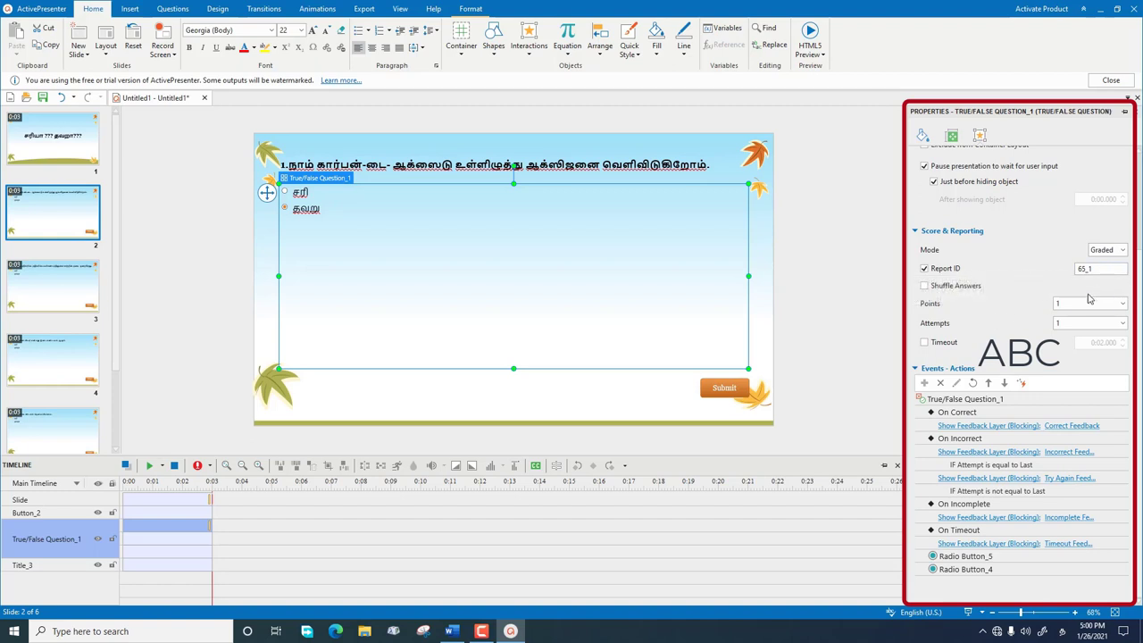
- Set the points for the true/false question on slide 2 to 1
click(1122, 306)
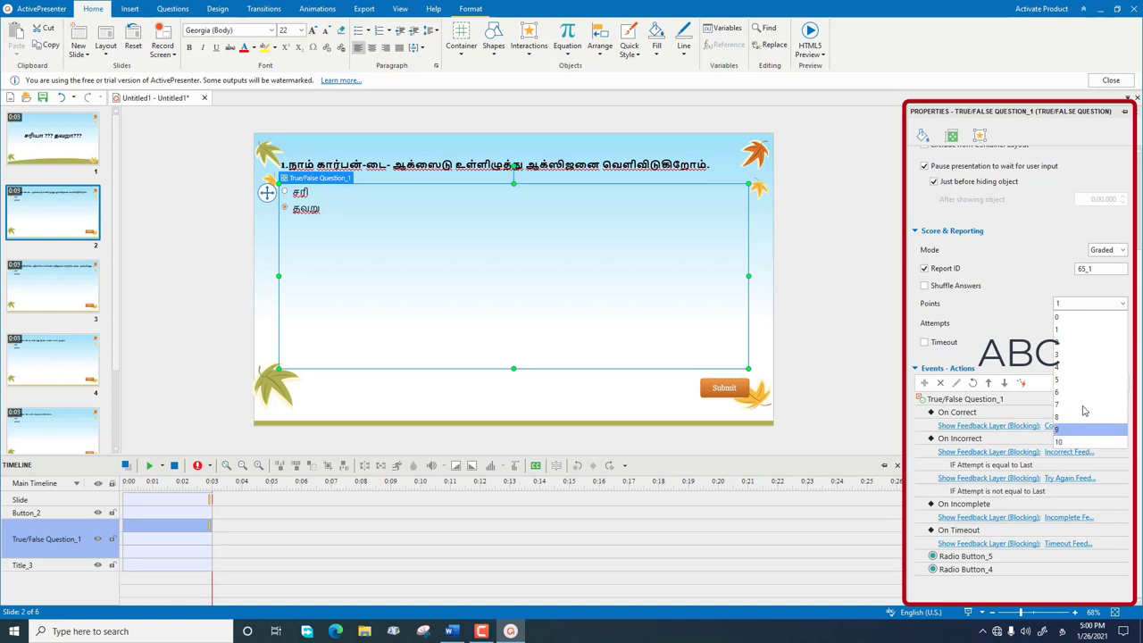
click(1077, 331)
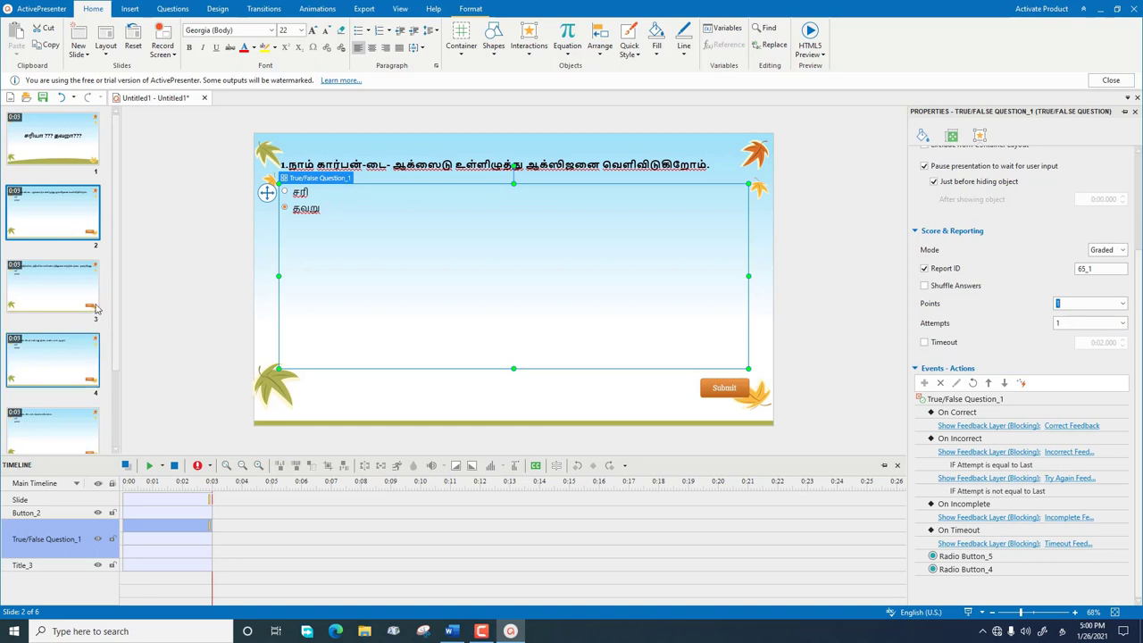
- Mark சரி as the correct answer on slide 3 and select its true/false question to show the scoring settings
click(50, 280)
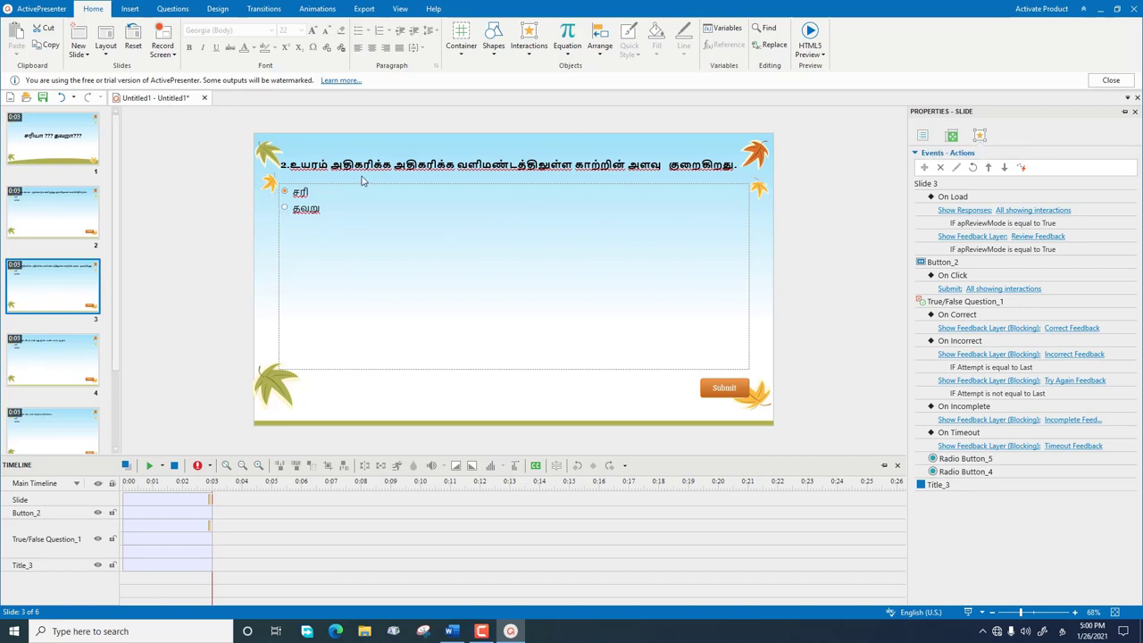
click(283, 195)
click(283, 194)
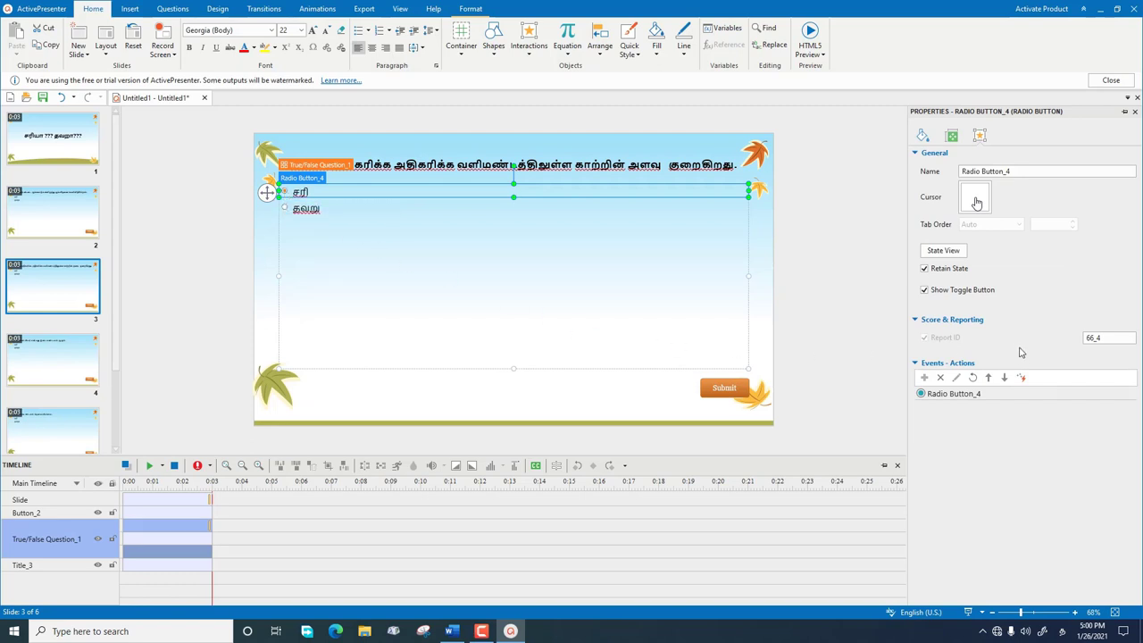
click(751, 226)
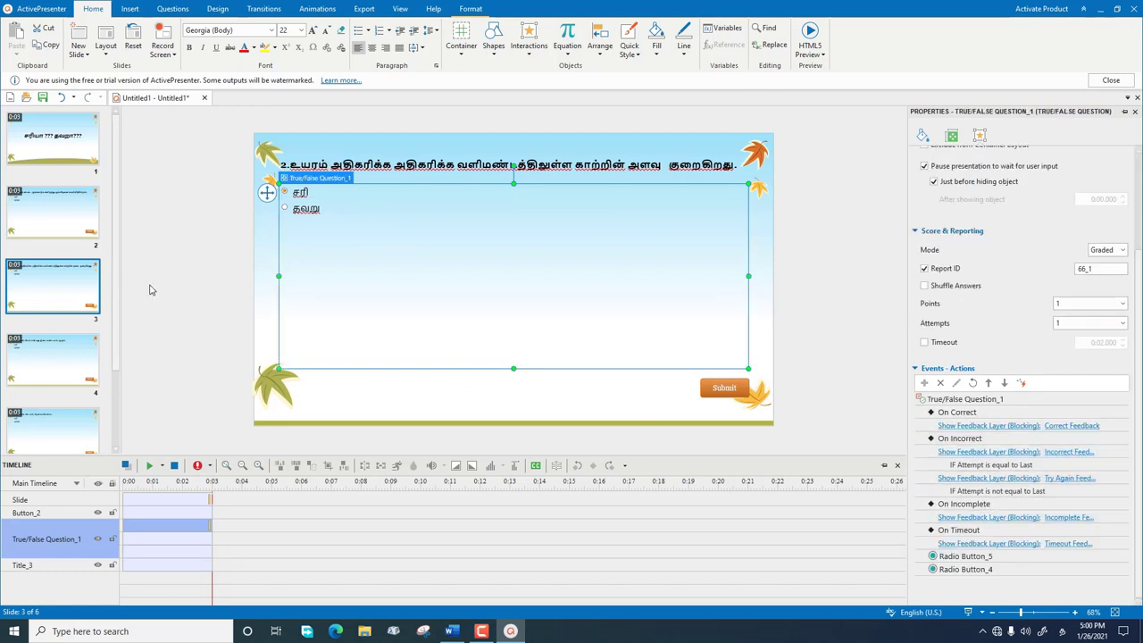
- Mark சரி as the correct answer to question 3 on slide 4
click(38, 356)
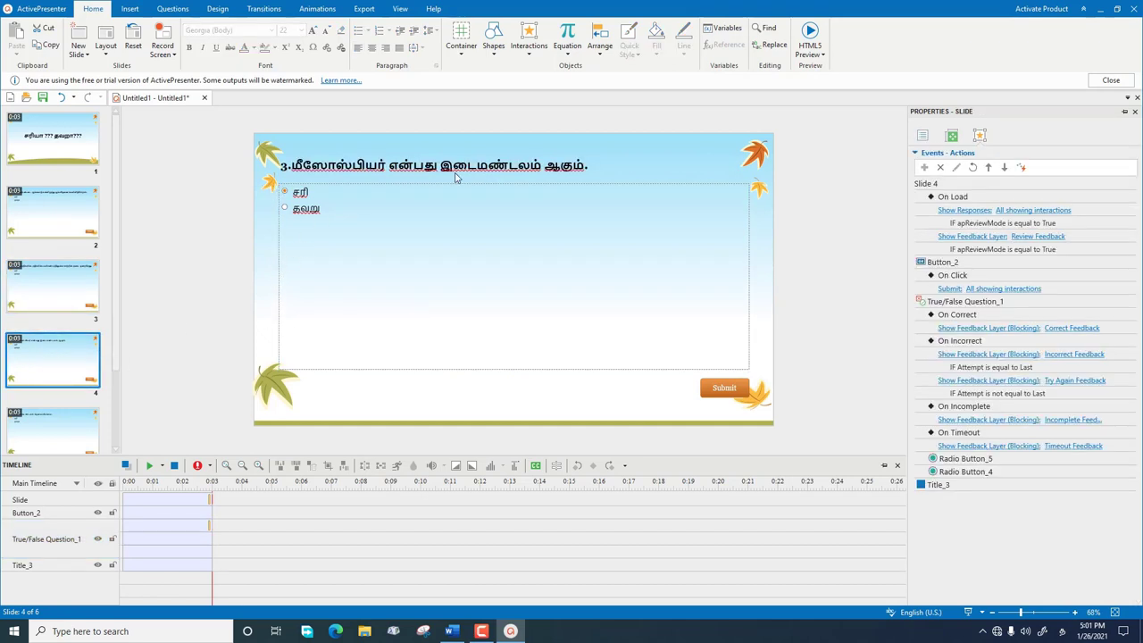
click(287, 195)
click(286, 196)
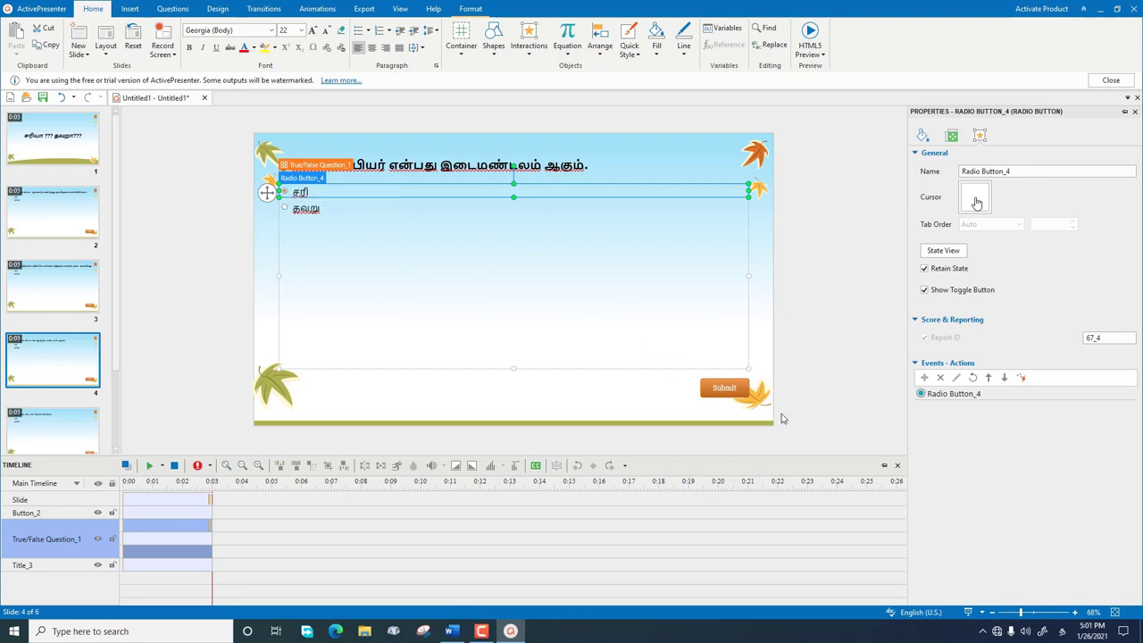
- Mark தவறு as the correct answer to question 4 on slide 5
click(72, 415)
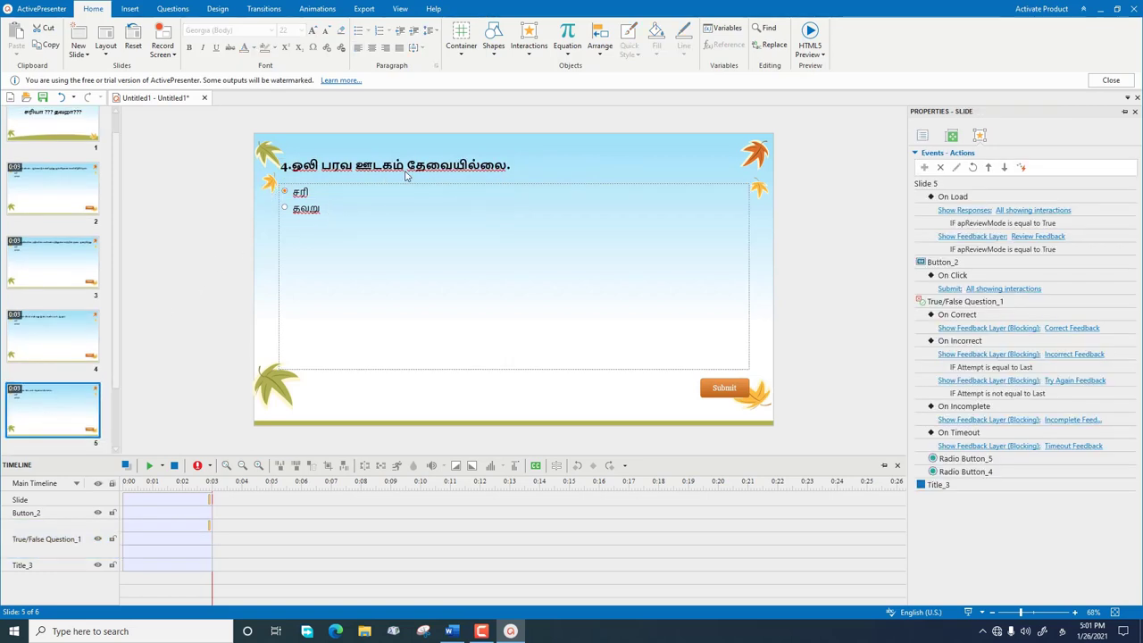
click(287, 209)
click(287, 209)
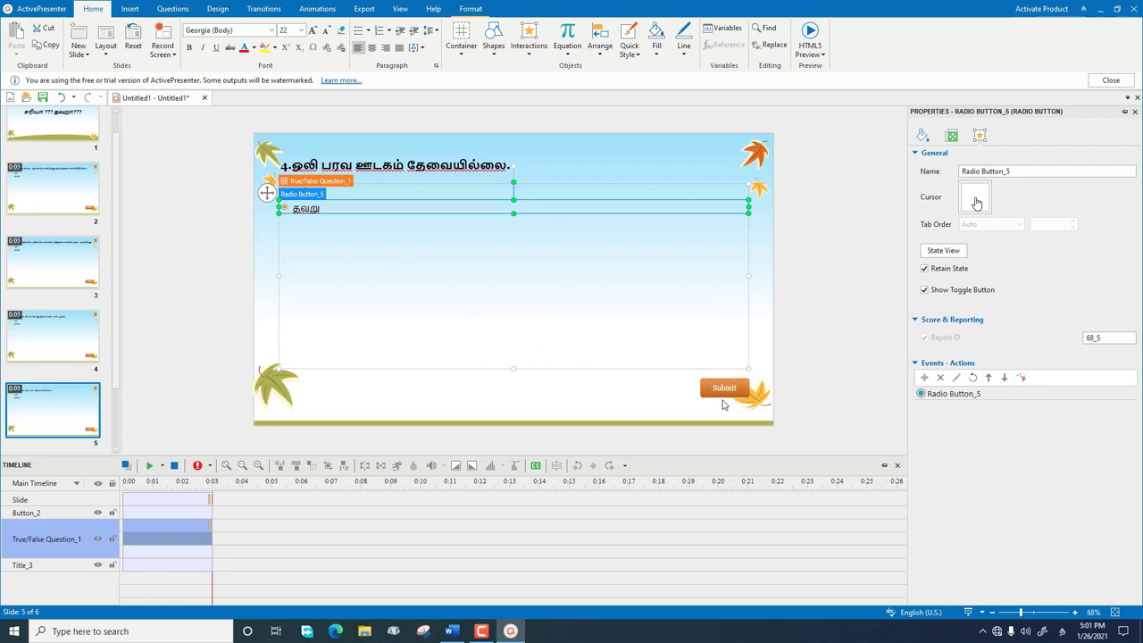
- Mark தவறு as the correct answer to question 5 on slide 6
scroll(81, 427, down, 2)
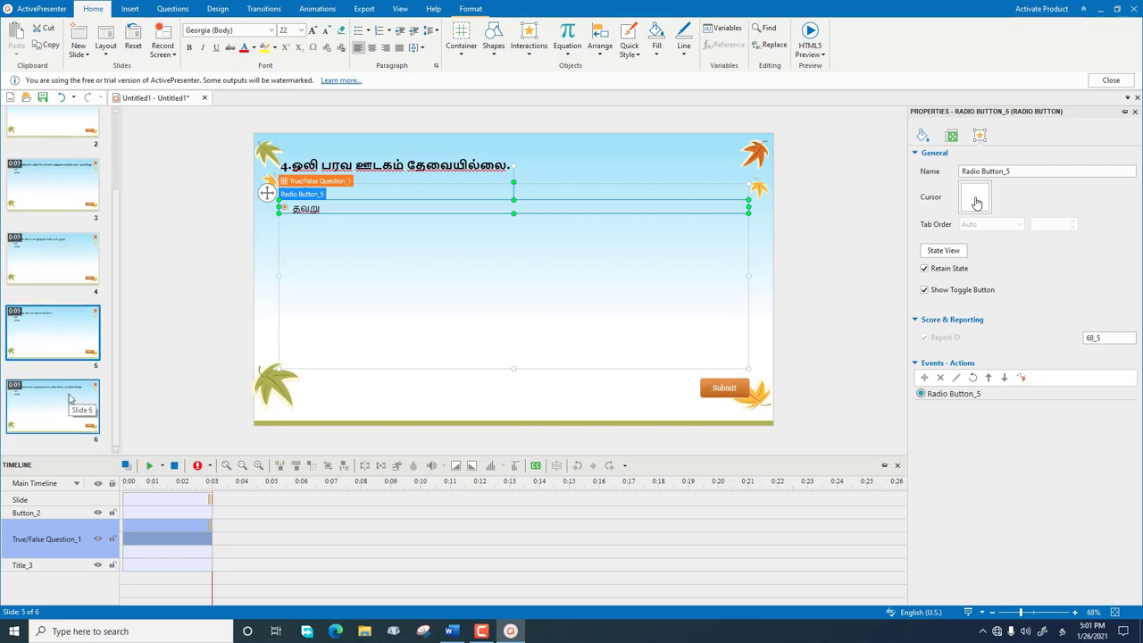
click(70, 399)
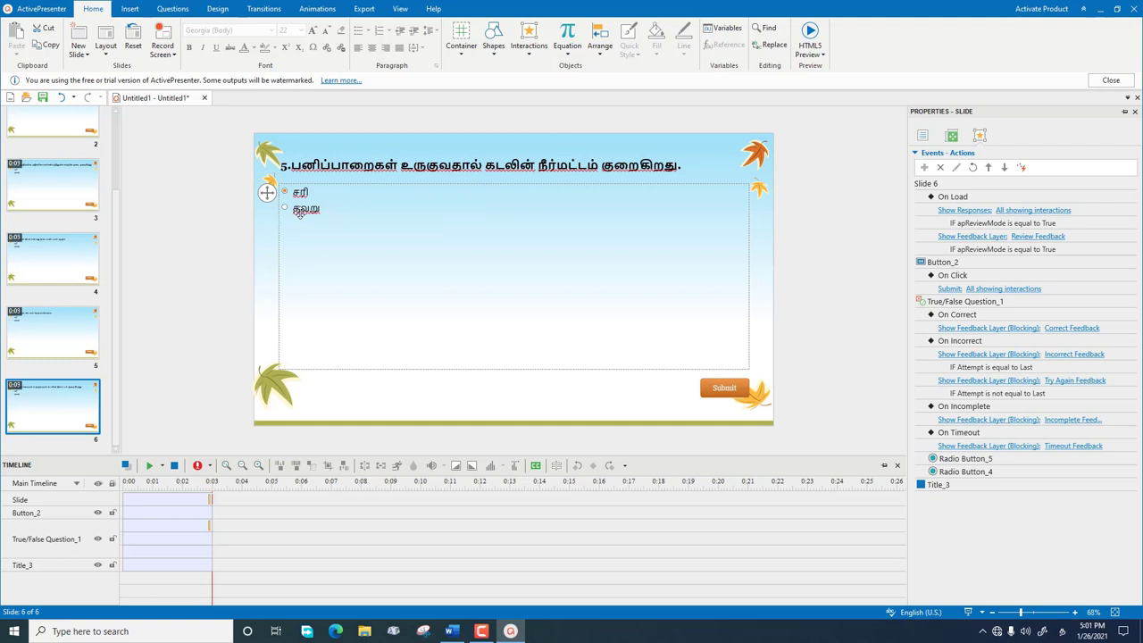
click(302, 212)
click(305, 215)
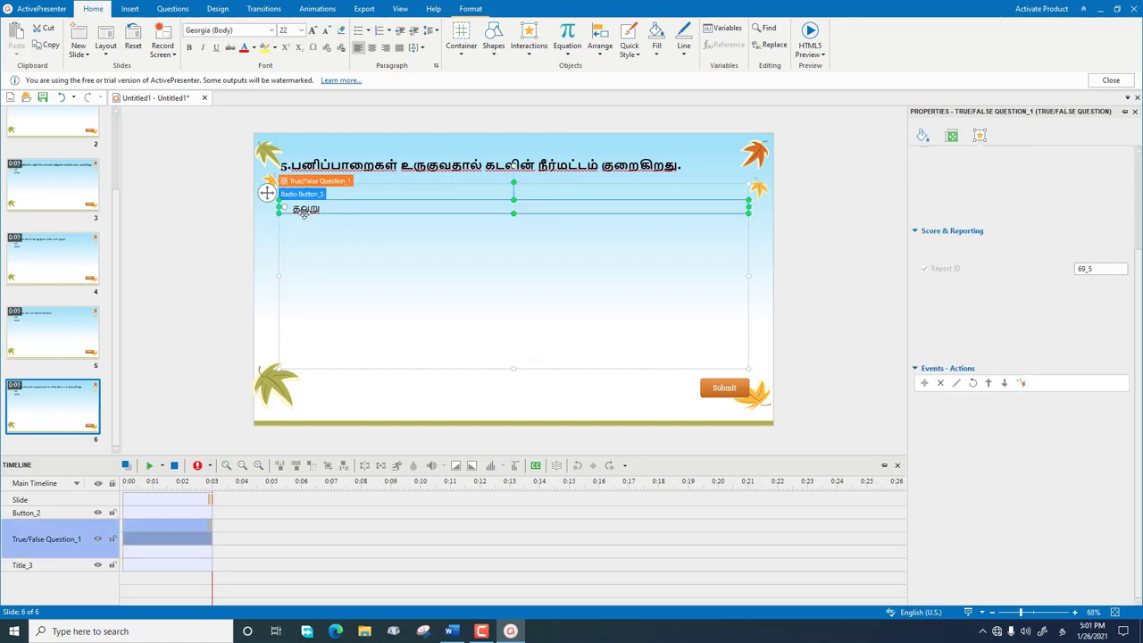
click(301, 192)
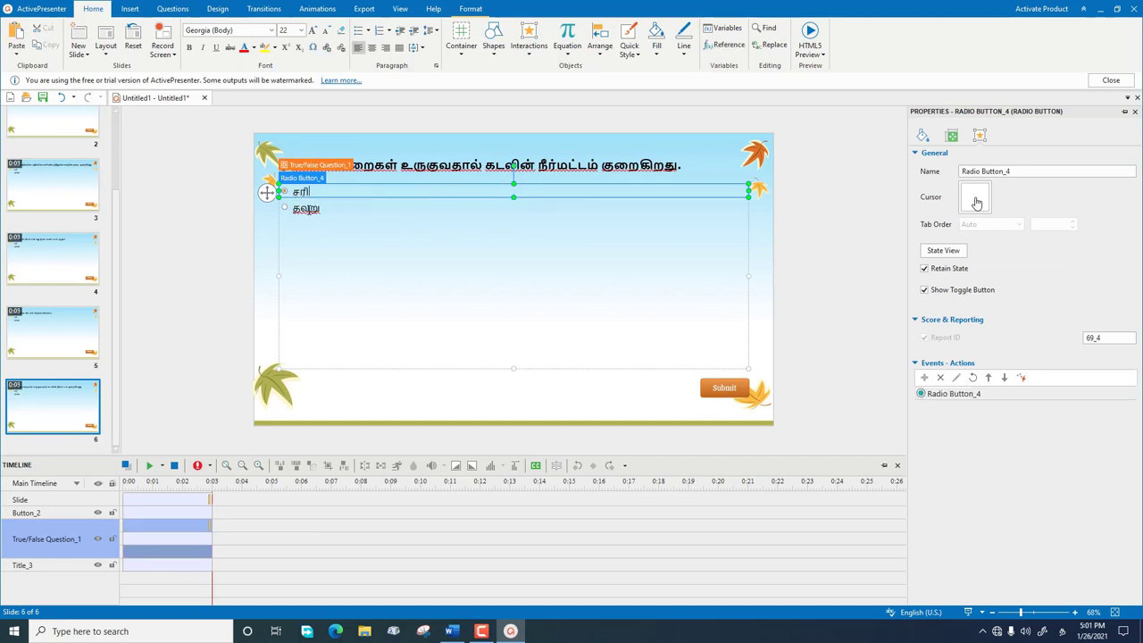
click(284, 210)
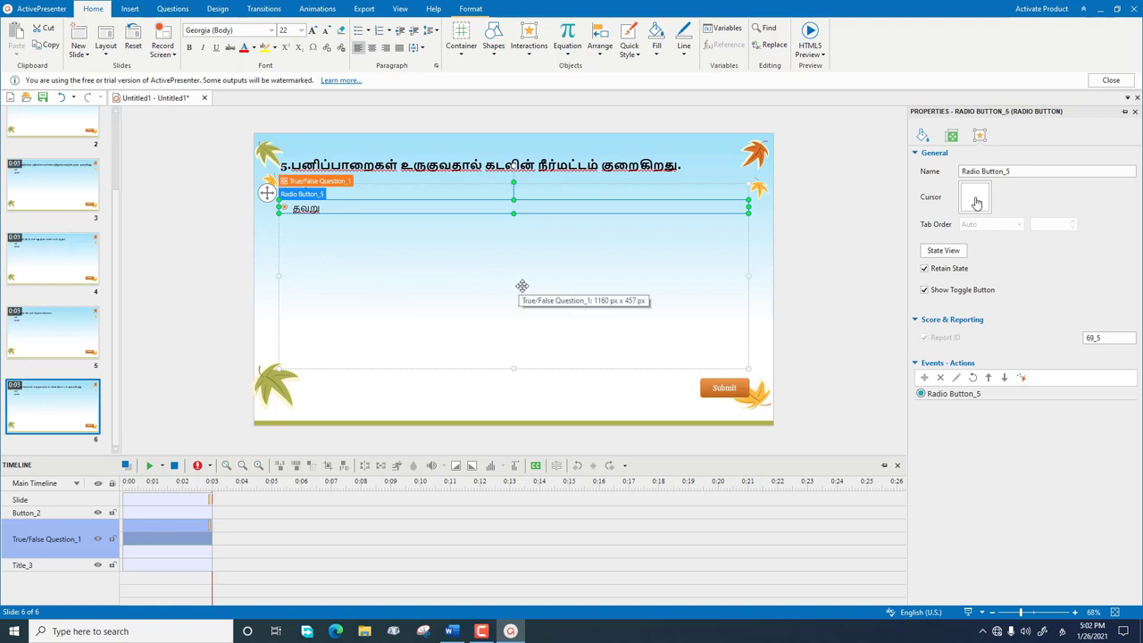
- Open the HTML5 preview of the quiz and restart the presentation from the beginning
scroll(73, 296, up, 3)
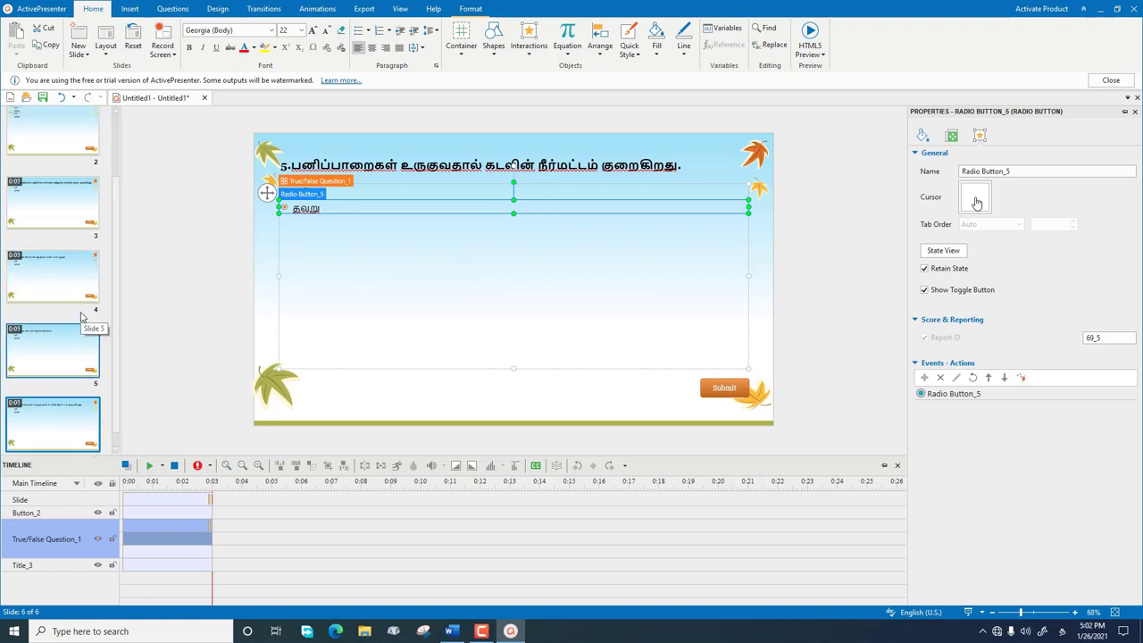
scroll(73, 296, down, 3)
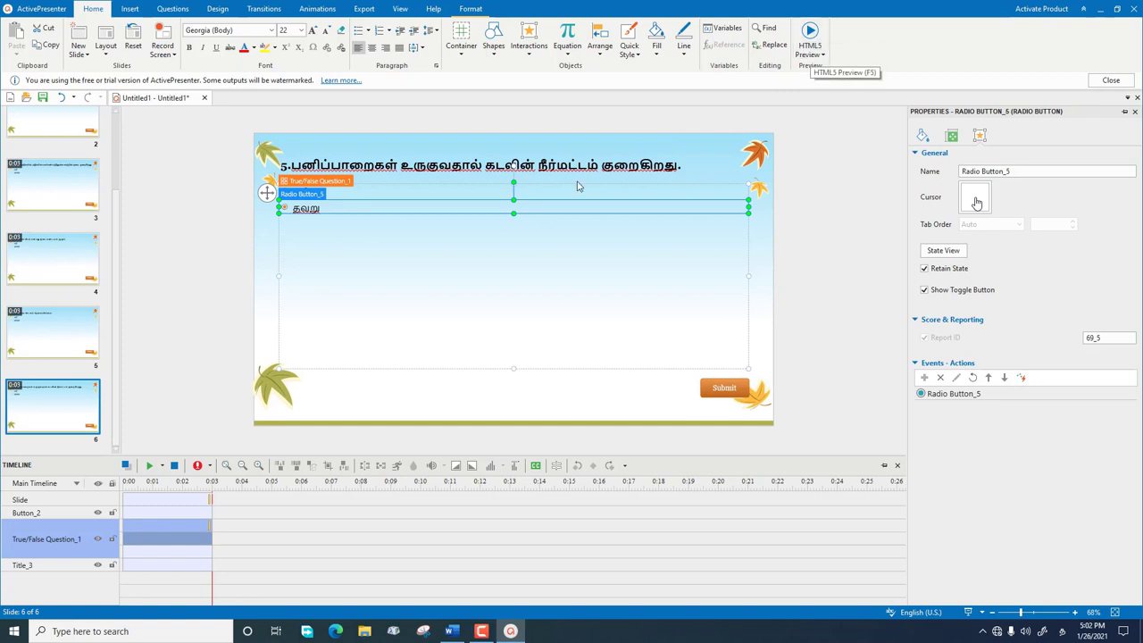
scroll(71, 178, up, 2)
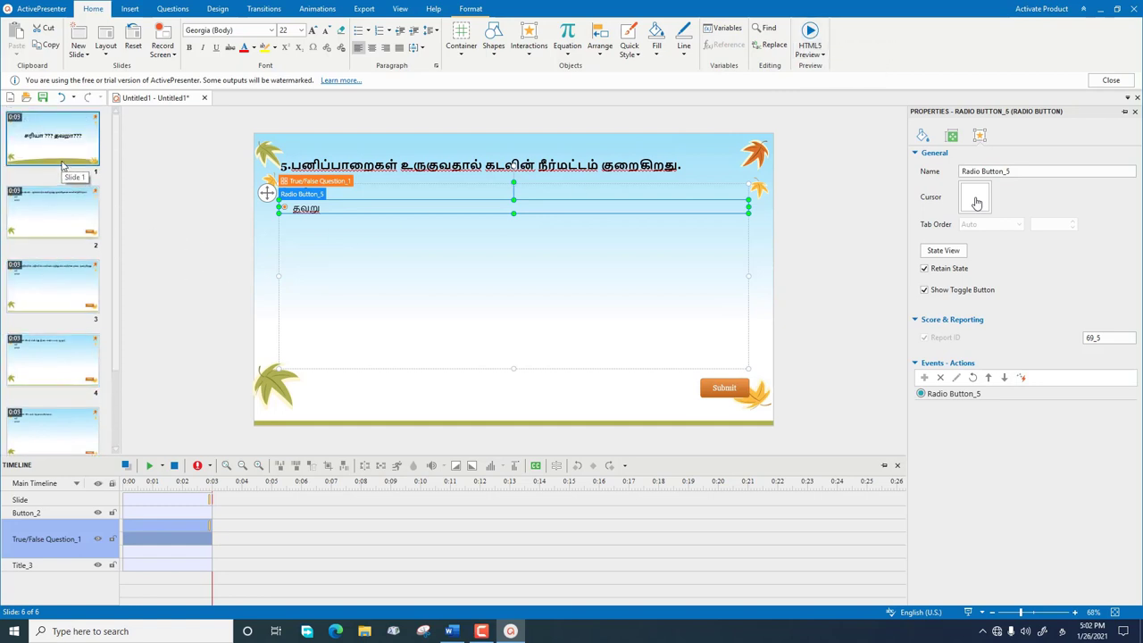
click(810, 34)
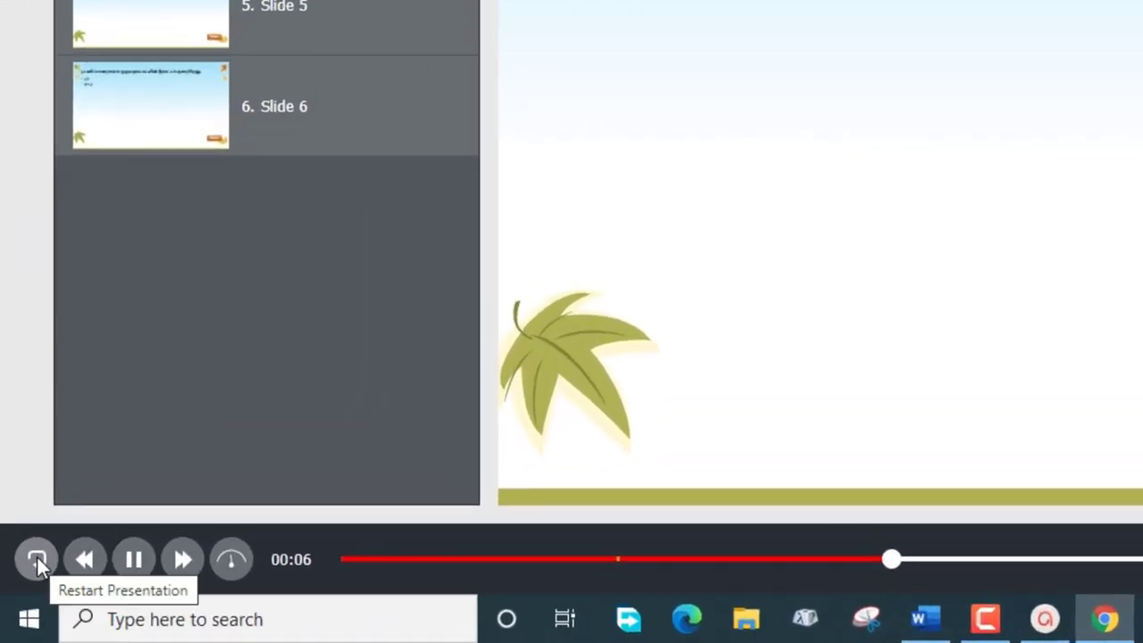
click(37, 560)
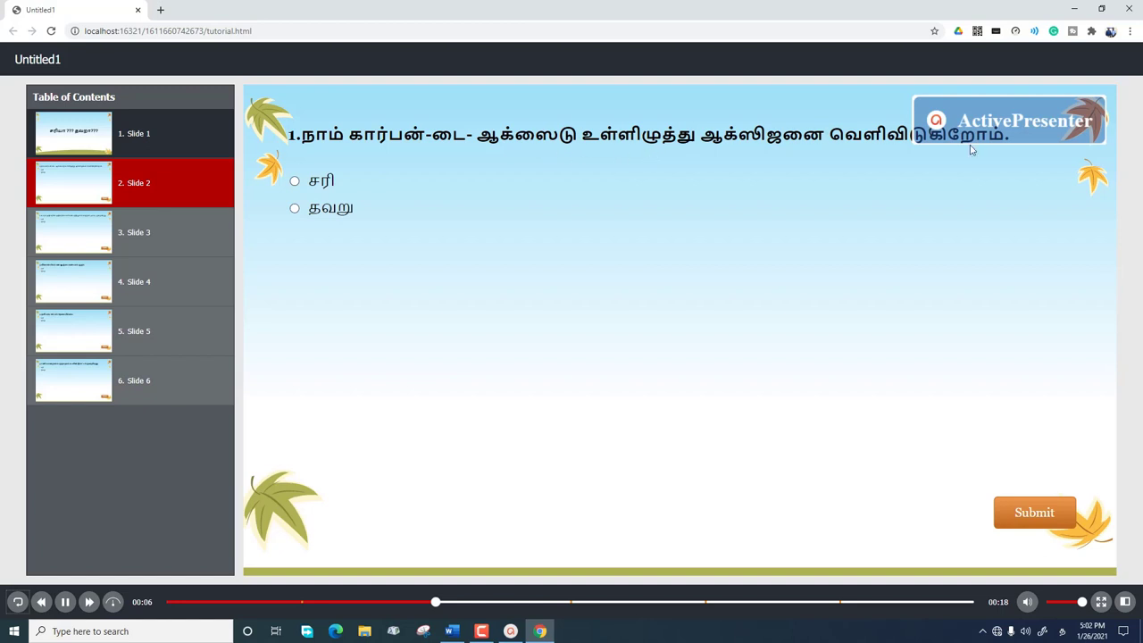
- Test the quiz by submitting தவறு for question 1 and சரி for question 2, continuing past each feedback message
click(295, 214)
click(1036, 514)
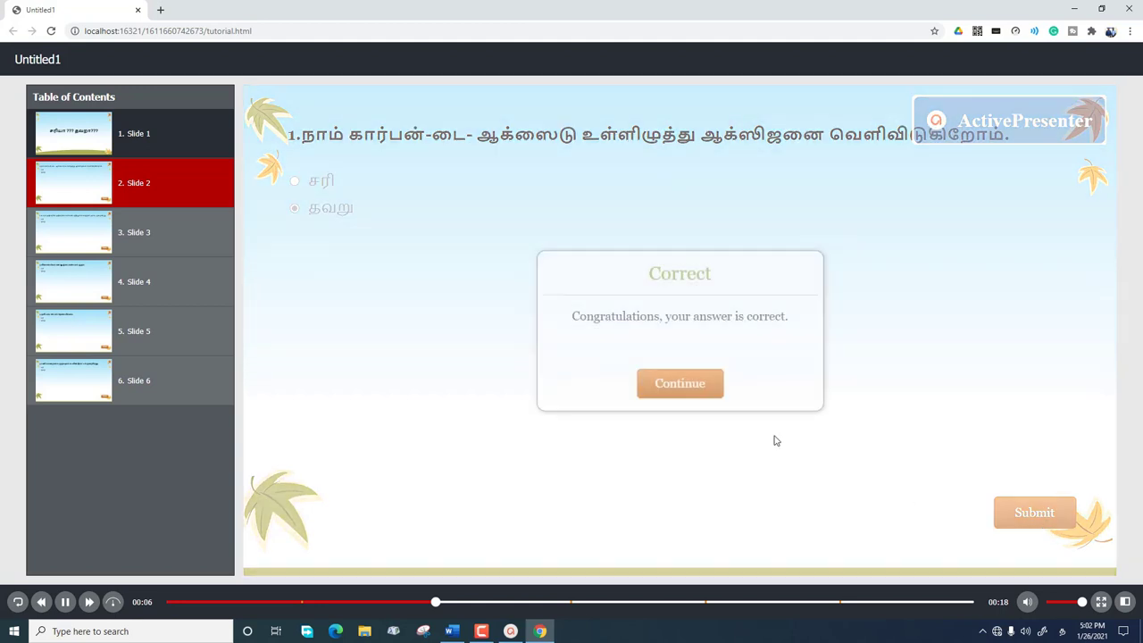
click(680, 384)
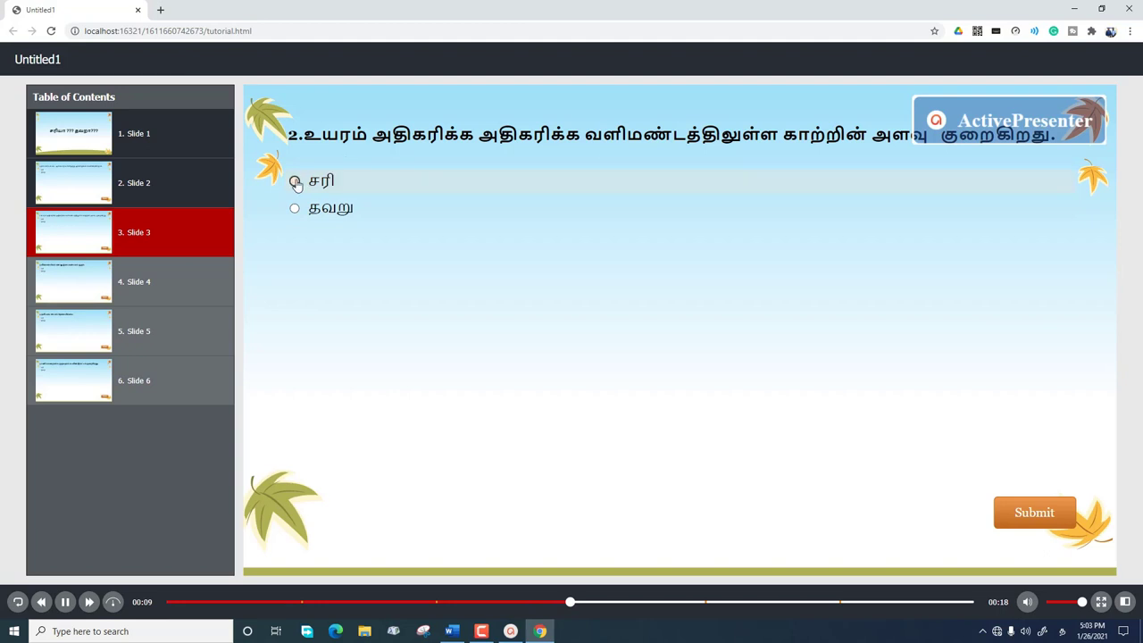
click(1024, 516)
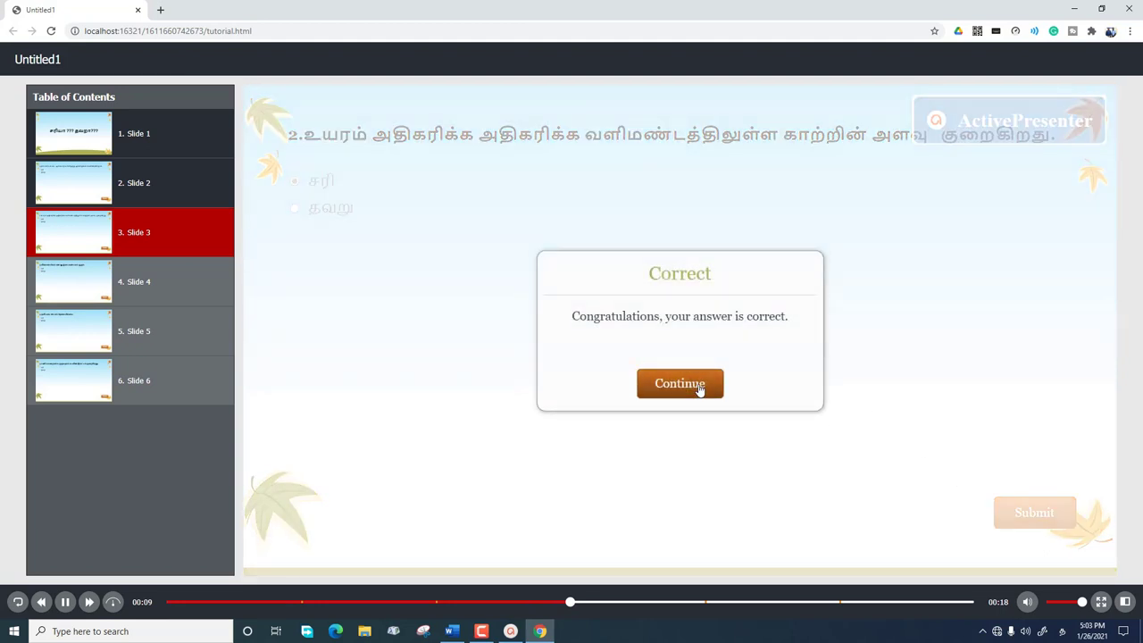
click(699, 385)
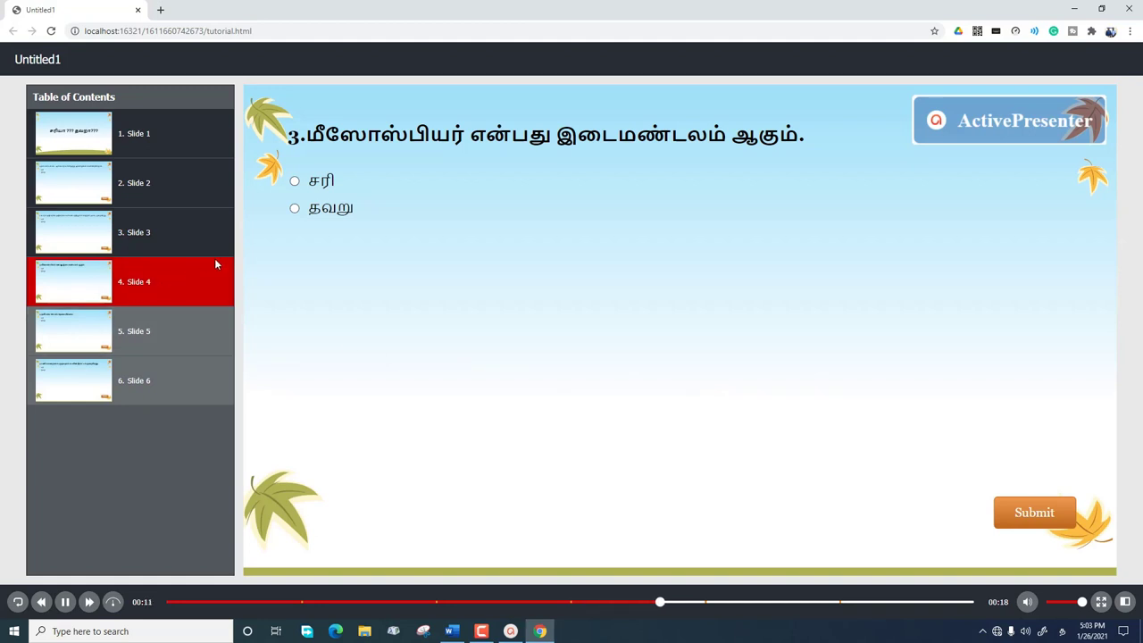
- Submit தவறு for questions 3 and 4 in the preview, continuing past each feedback message
click(295, 211)
click(1026, 513)
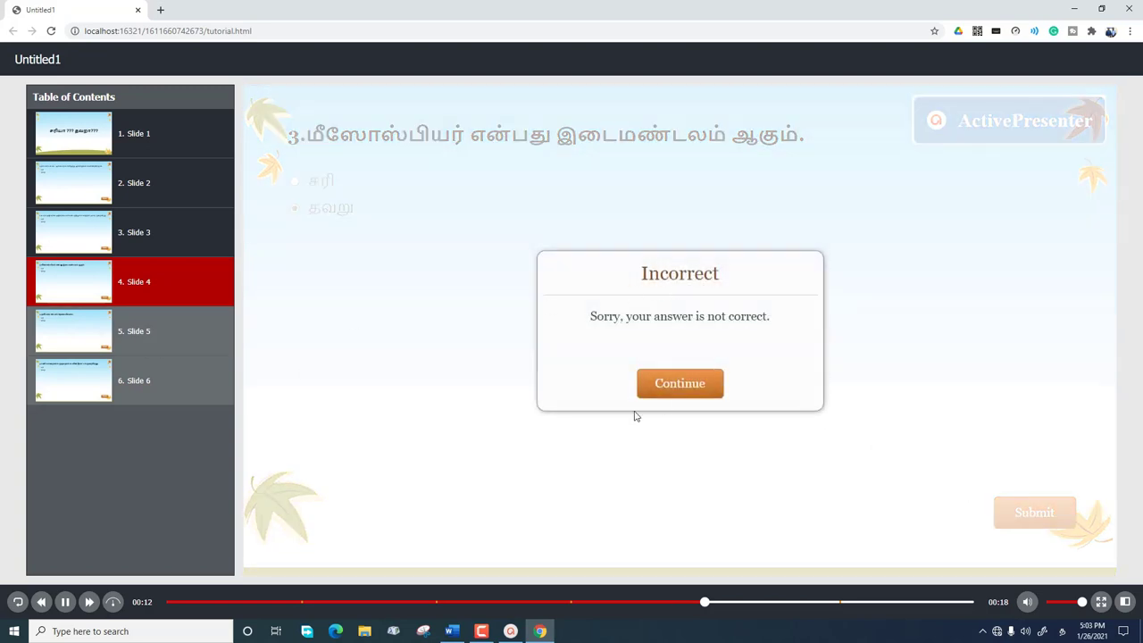
click(688, 393)
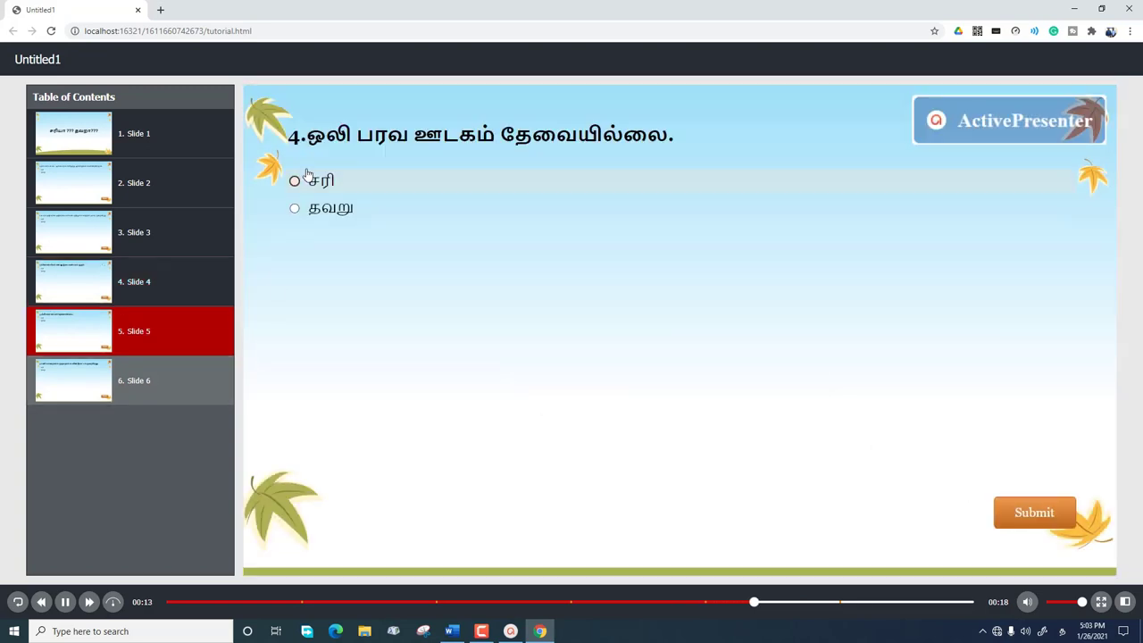
click(308, 209)
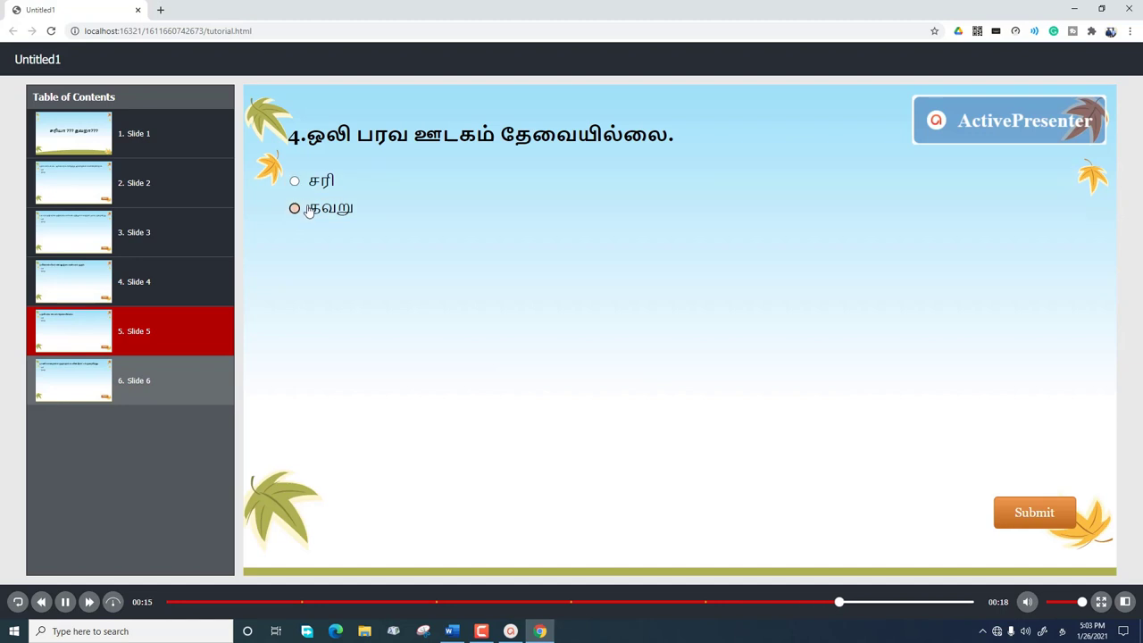
click(1043, 522)
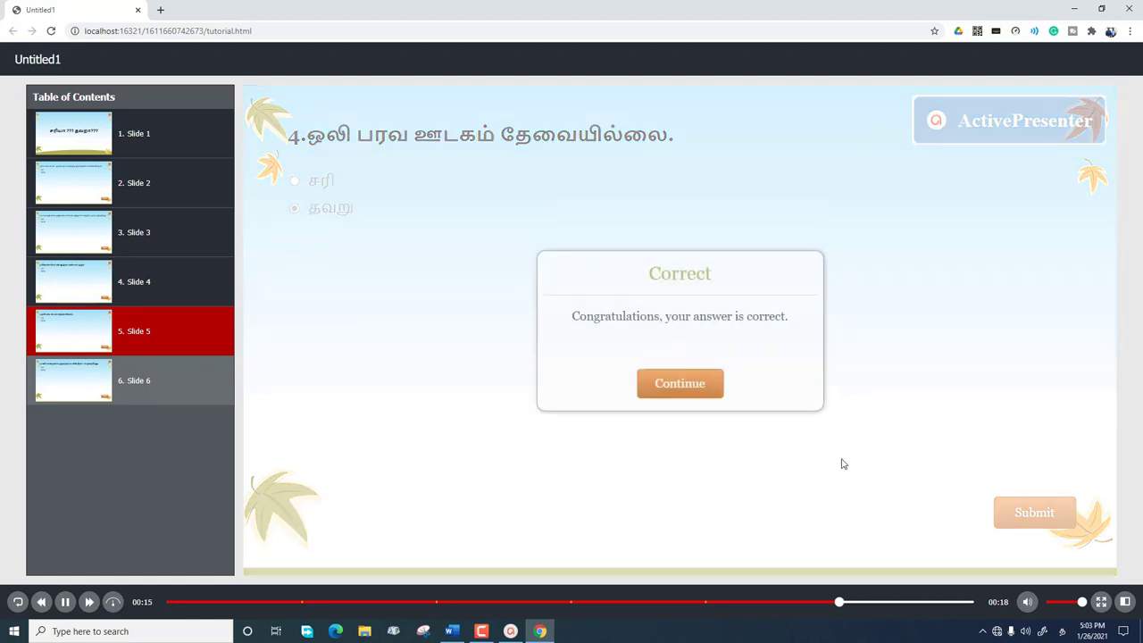
click(696, 391)
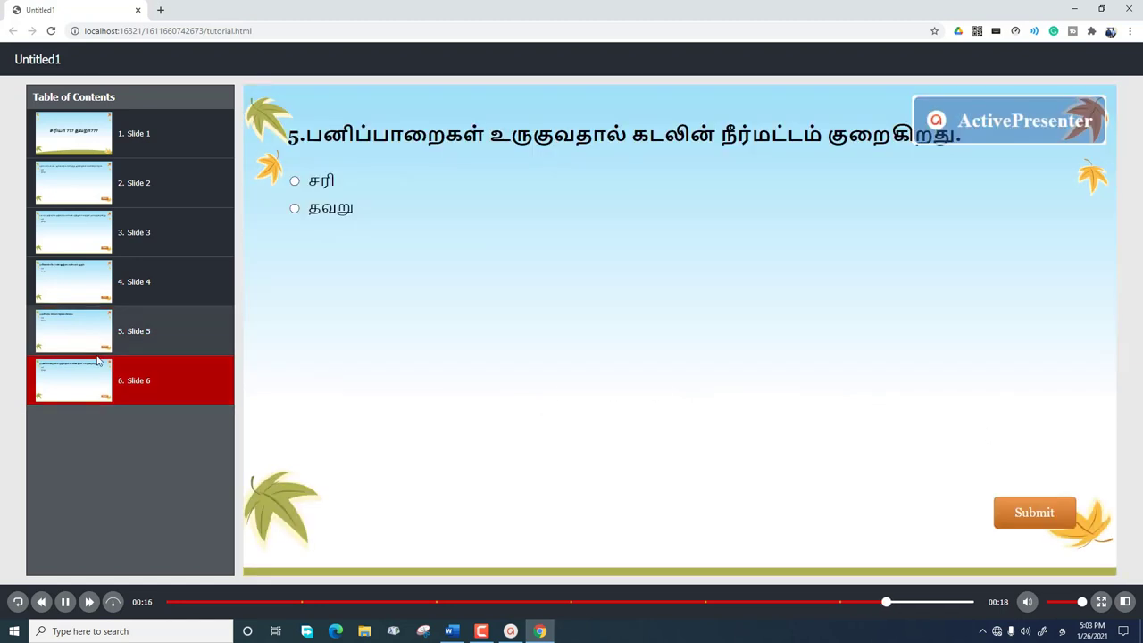
- Submit தவறு for question 5, continue past its feedback and close the preview
click(295, 210)
click(1031, 516)
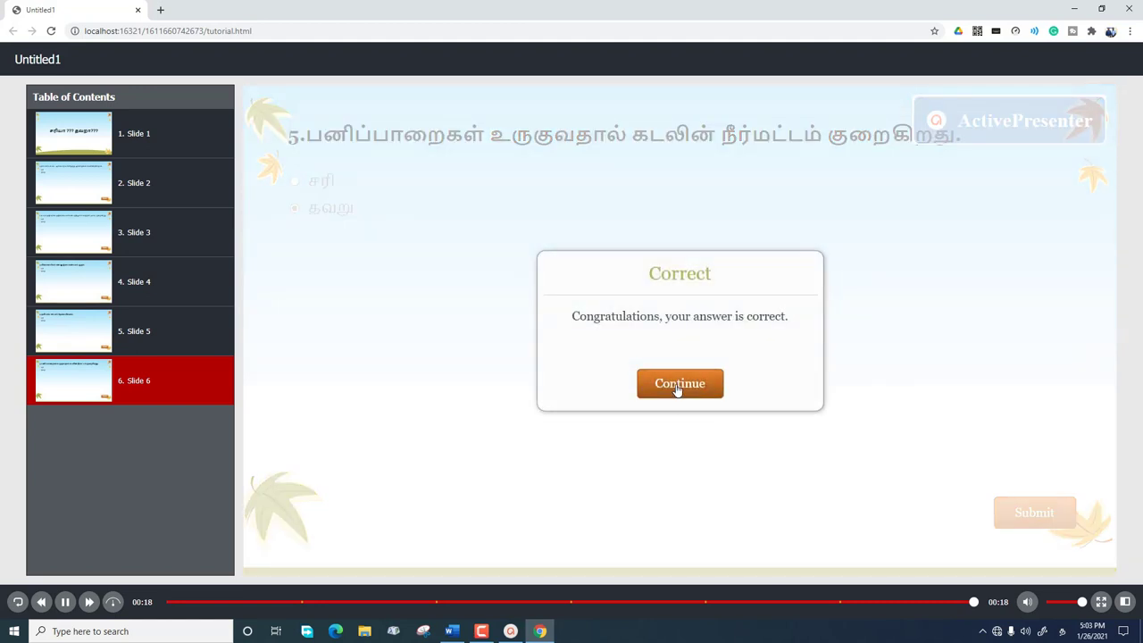
click(678, 386)
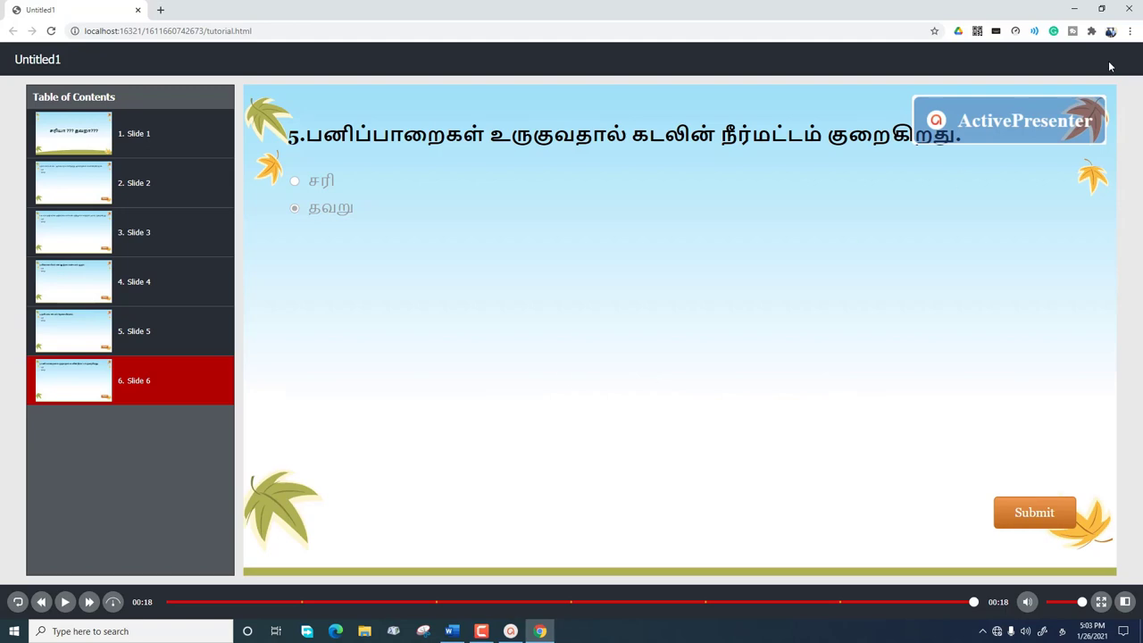
click(1128, 9)
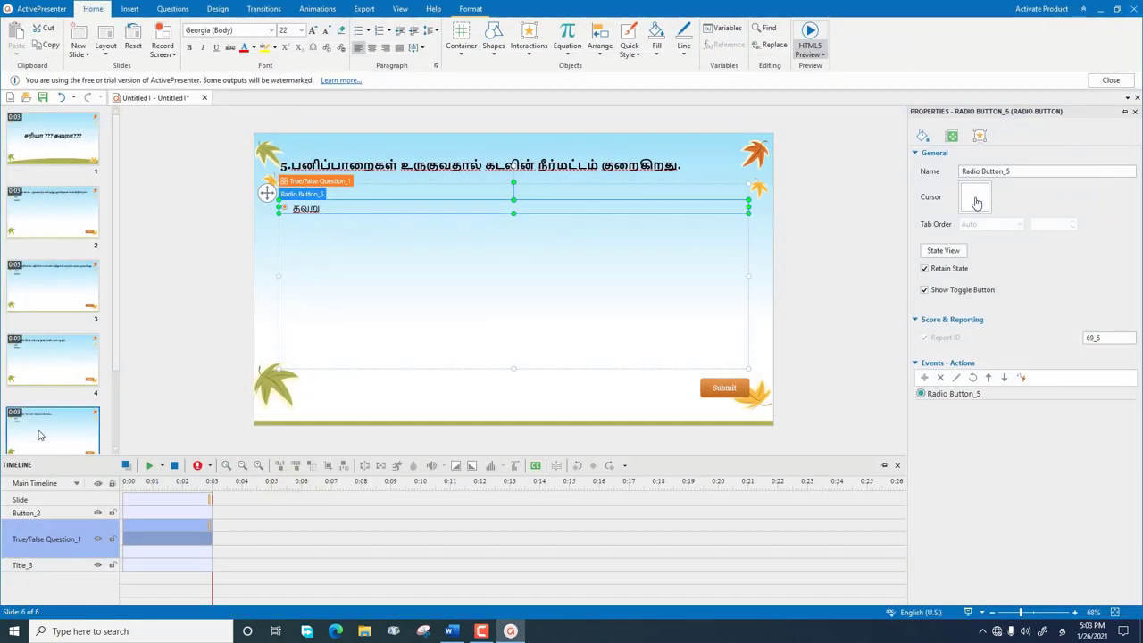
- Insert a Report Slide after slide 6
scroll(43, 429, down, 2)
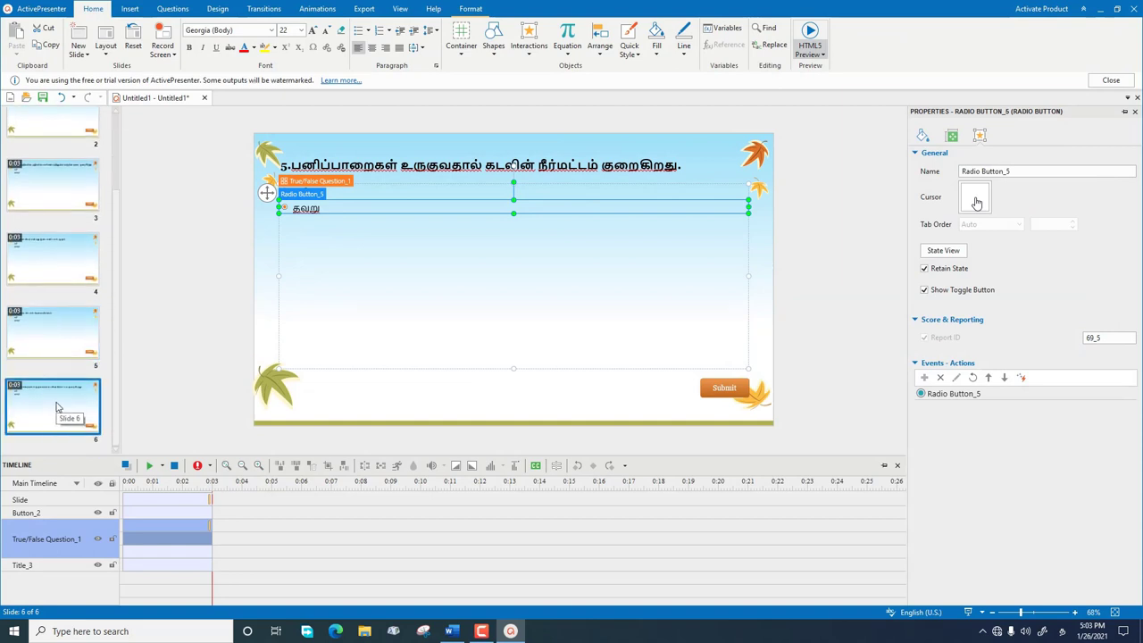
click(58, 408)
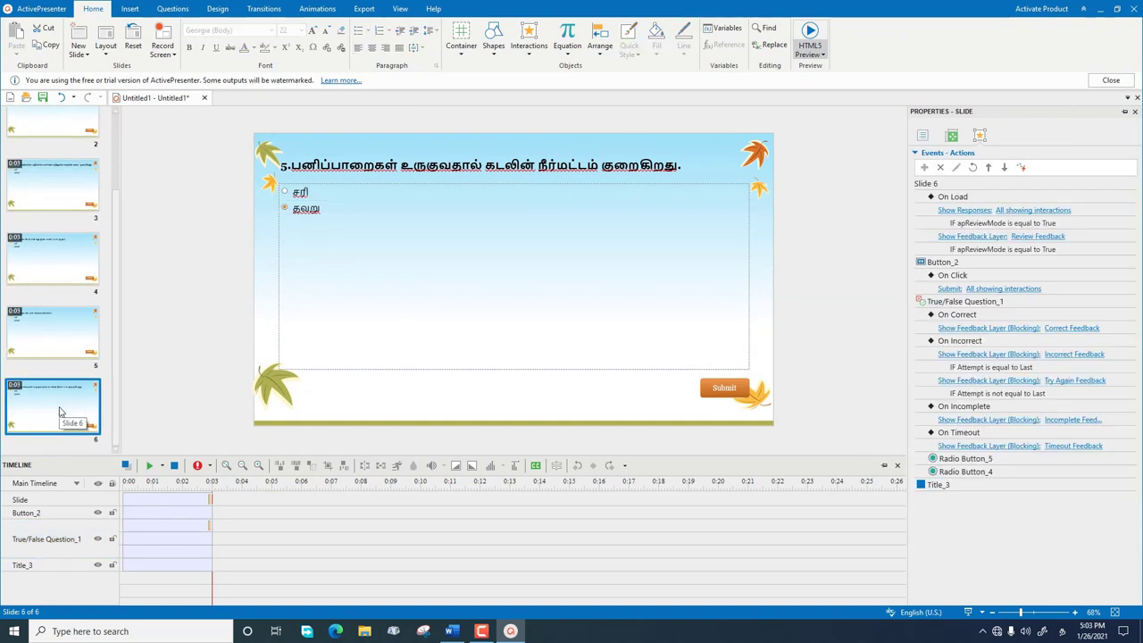
click(81, 54)
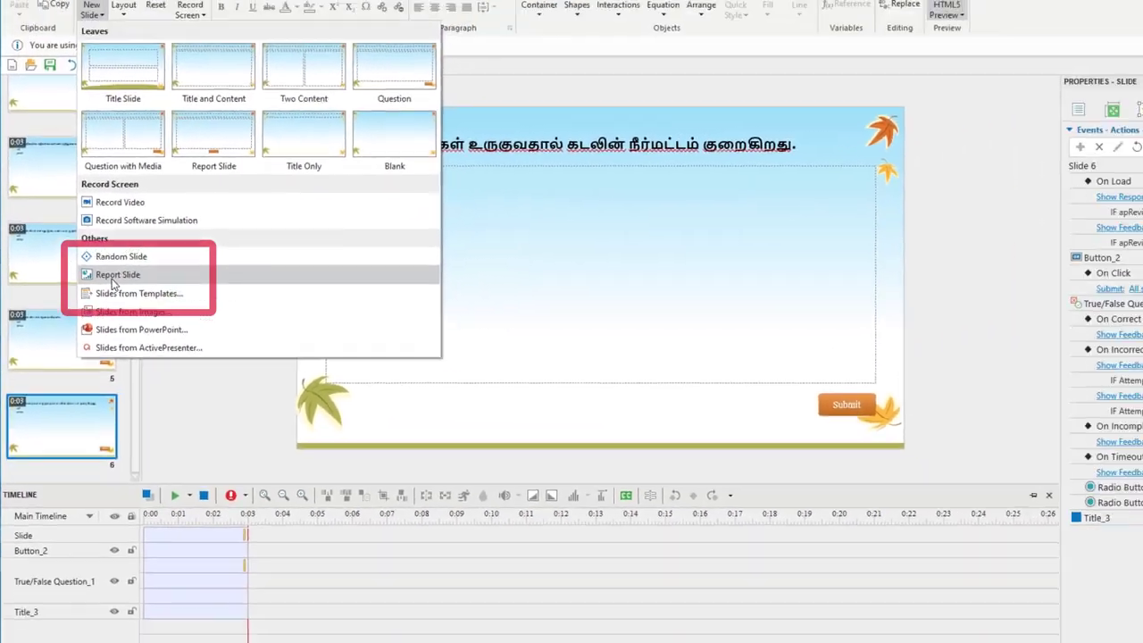
click(144, 275)
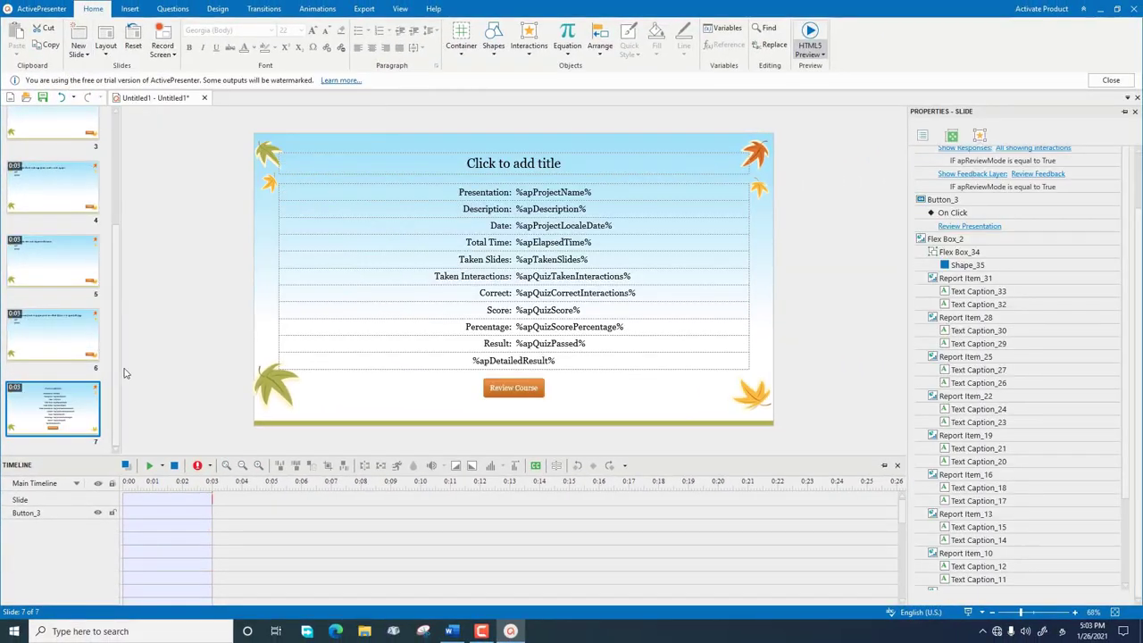
- Title the report slide "Results For Students", switching the input language from Tamil to English
click(557, 164)
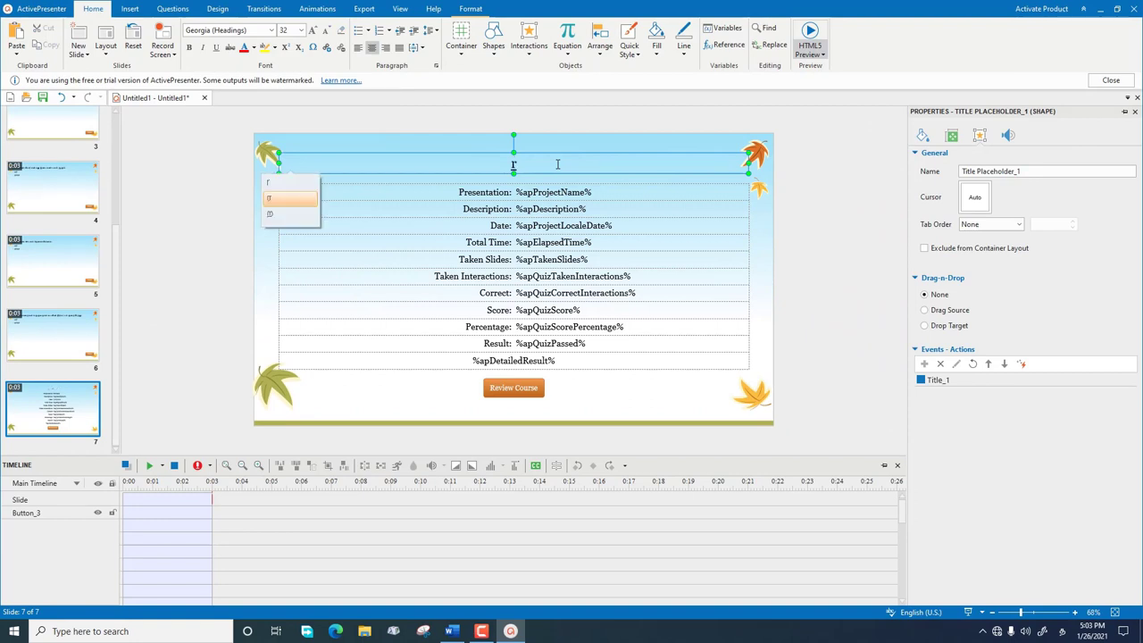
text(ru)
key(BackSpace)
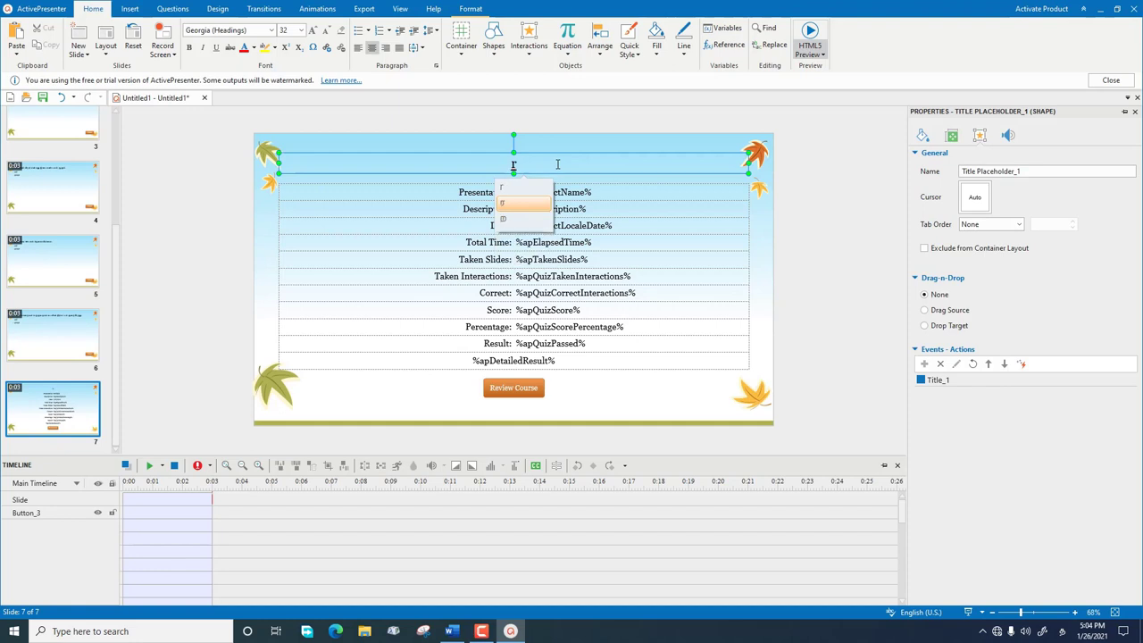
key(BackSpace)
key(super+space)
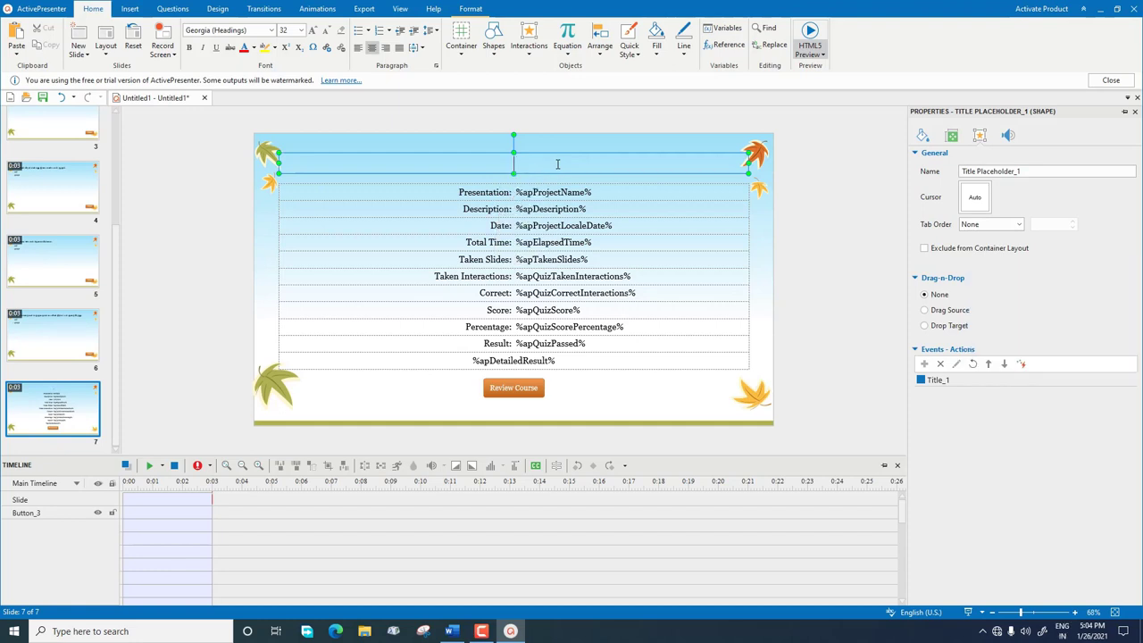
text(R)
text(esu)
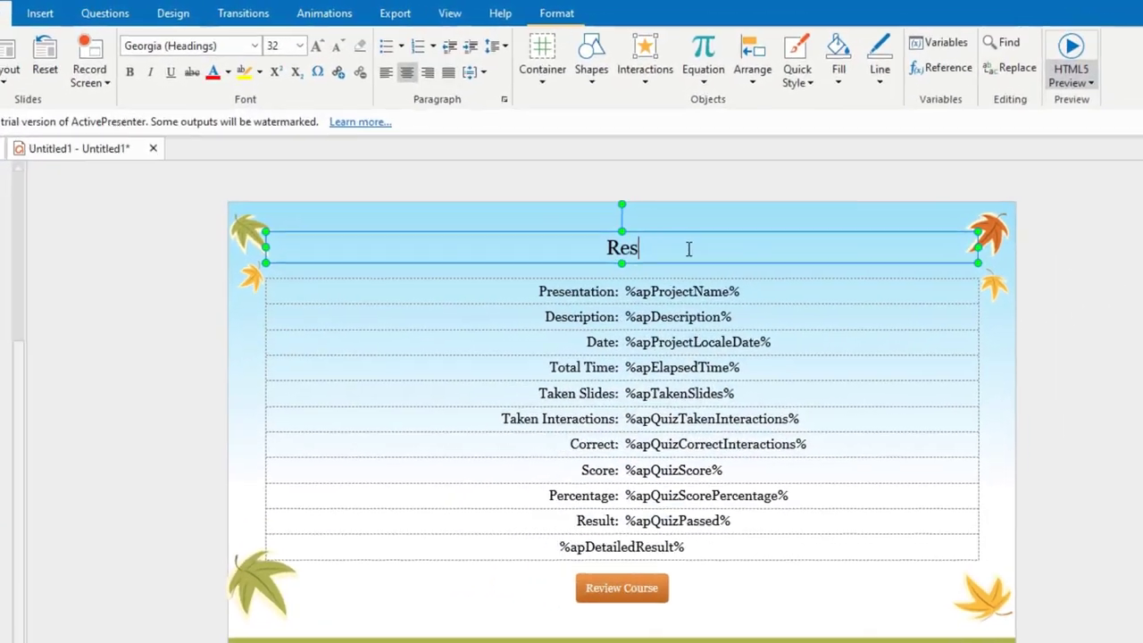
text(lt)
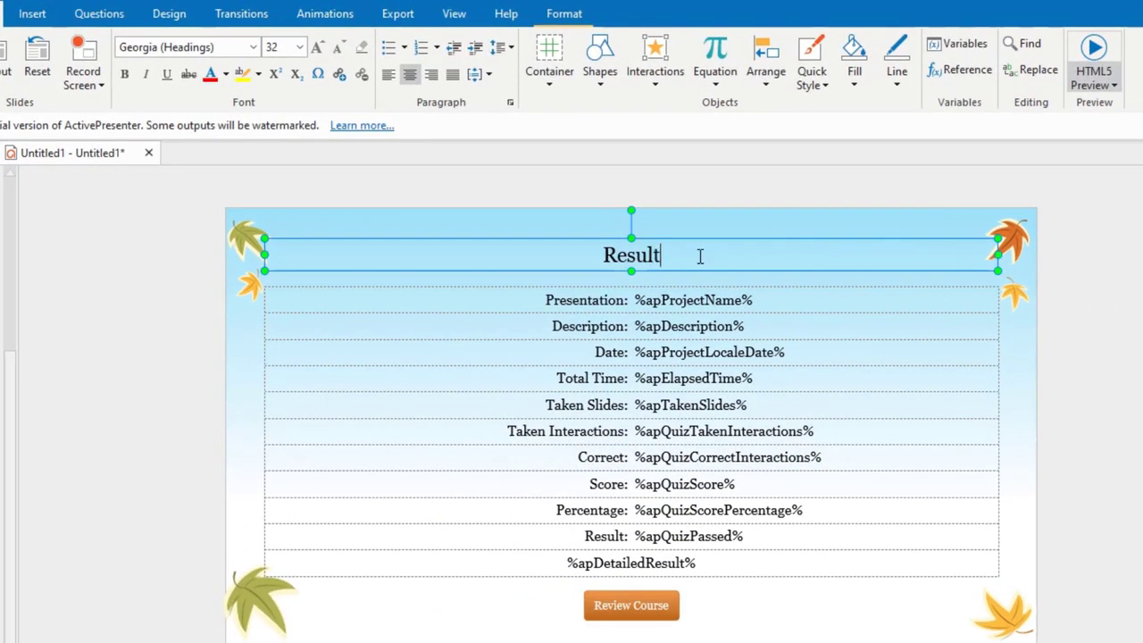
text(s For )
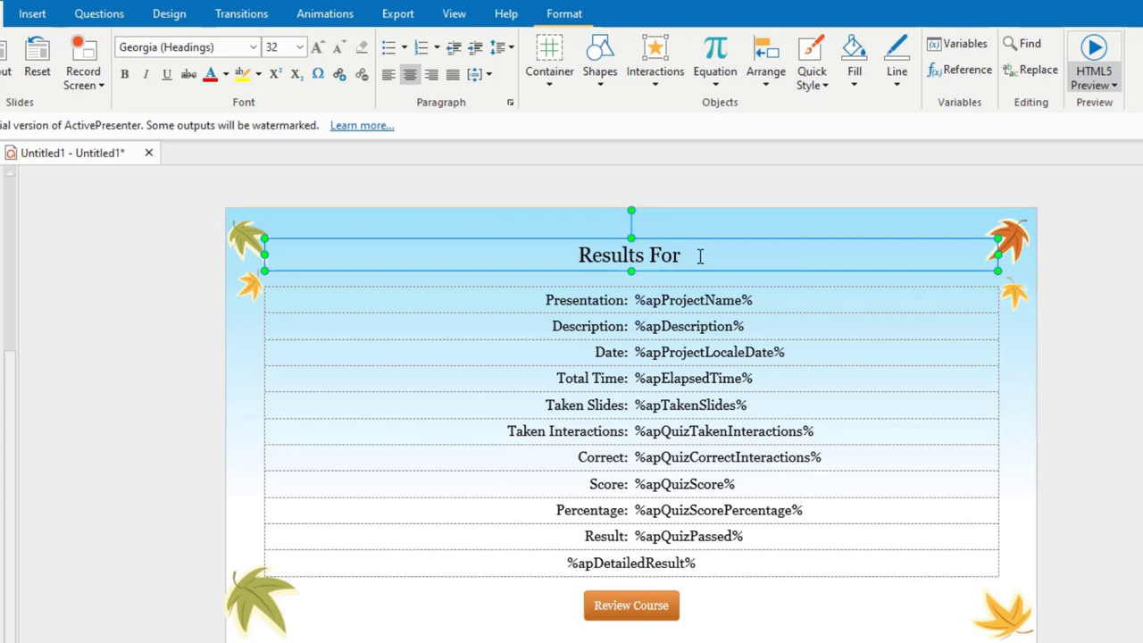
text(Stude)
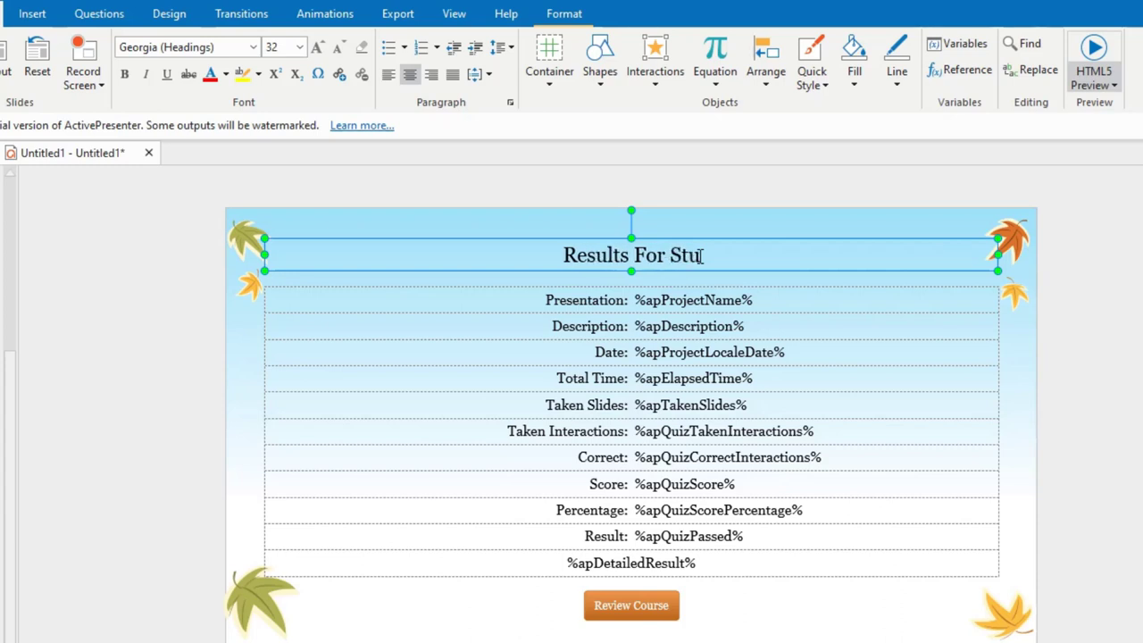
text(nts)
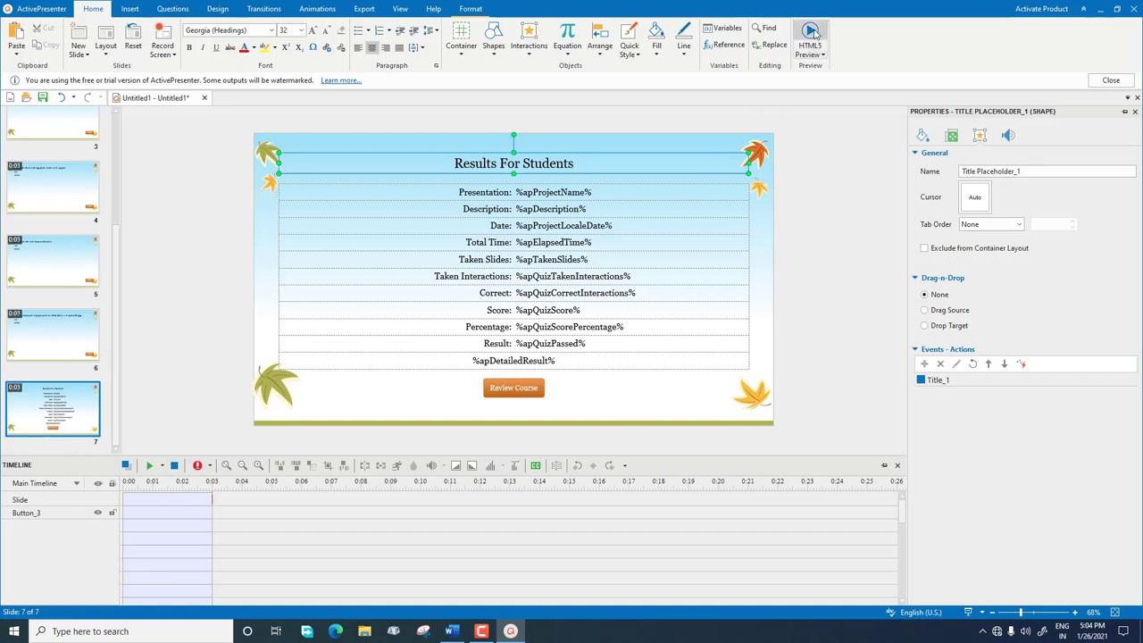
- Run the HTML5 preview and submit தவறு for question 1 and சரி for question 2, continuing past each feedback message
click(816, 50)
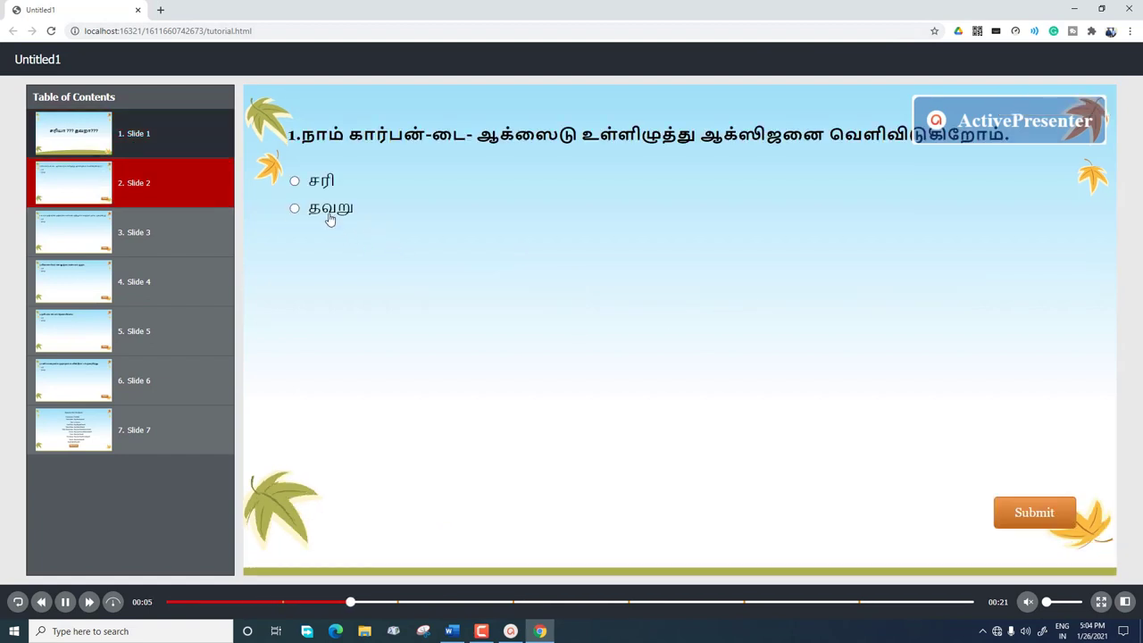
click(296, 208)
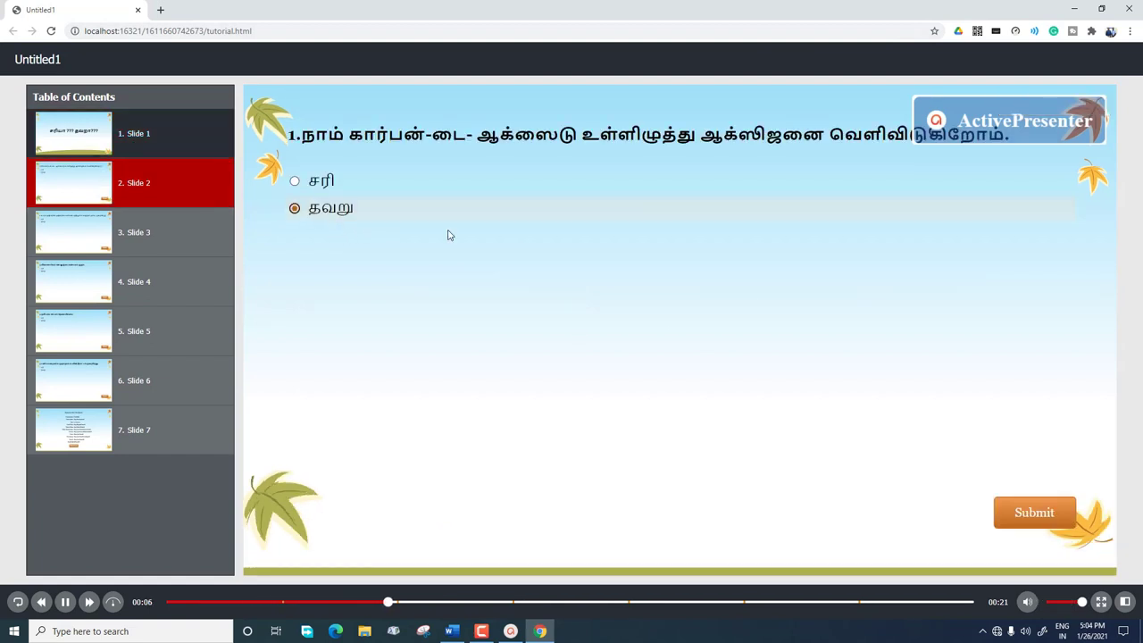
click(1034, 512)
click(680, 384)
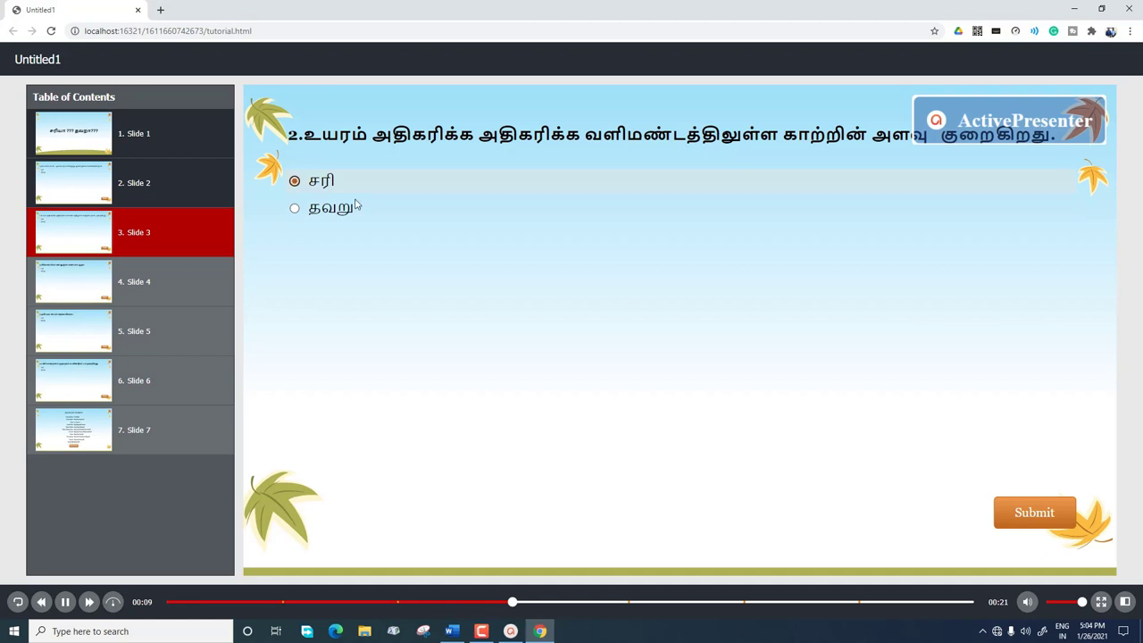
click(1034, 513)
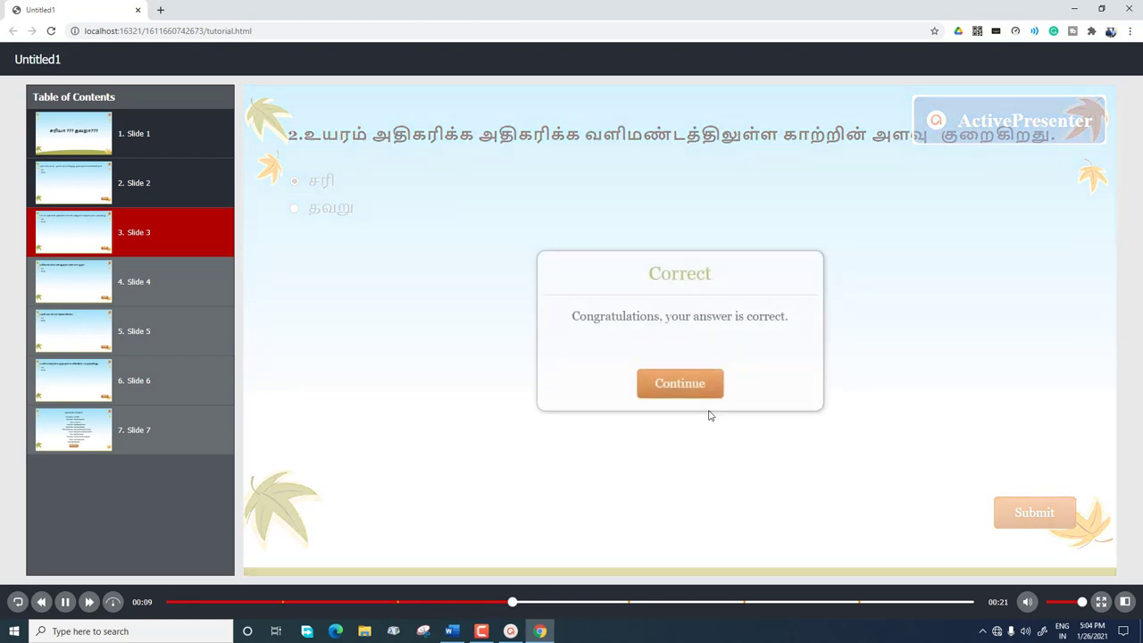
click(706, 394)
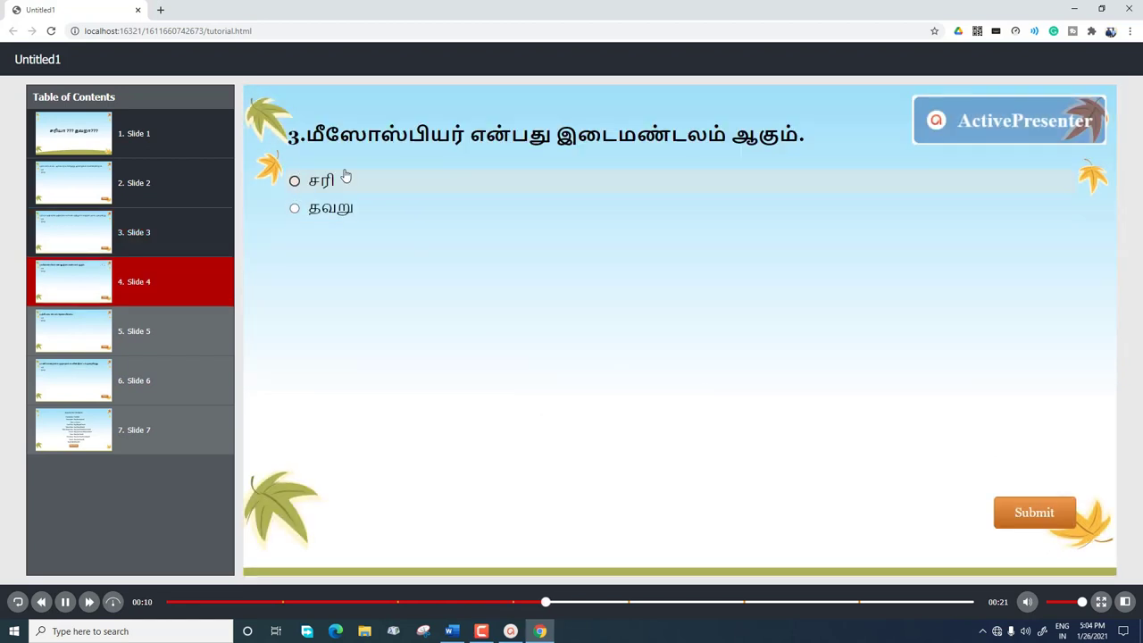
- Submit சரி for question 3 and தவறு for question 4 in the preview, continuing past each feedback message
click(311, 184)
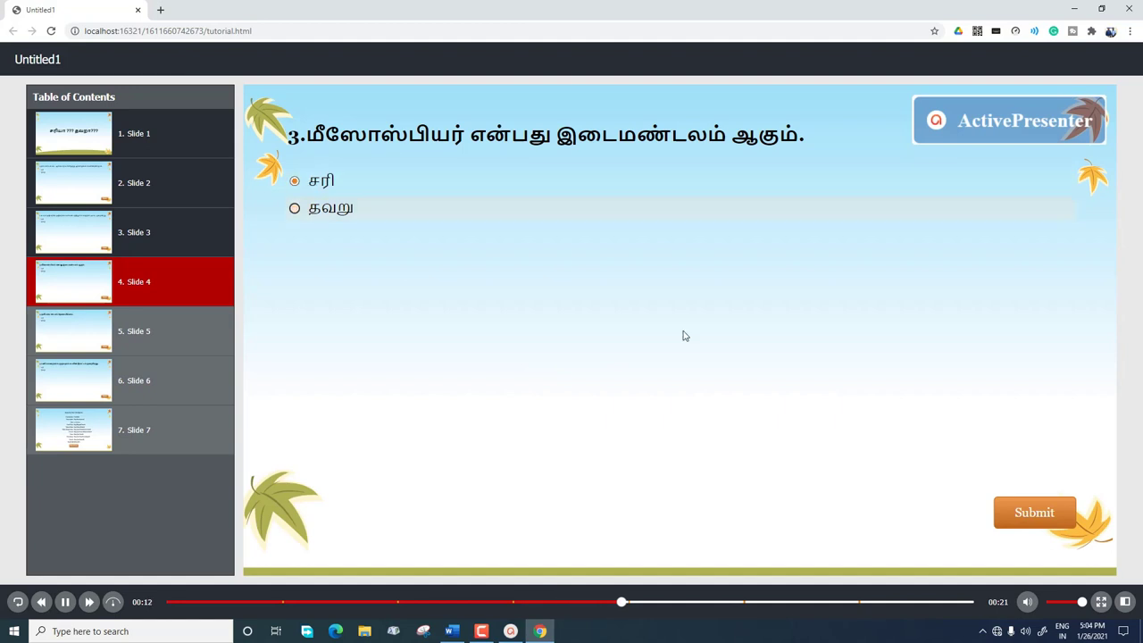
click(1033, 512)
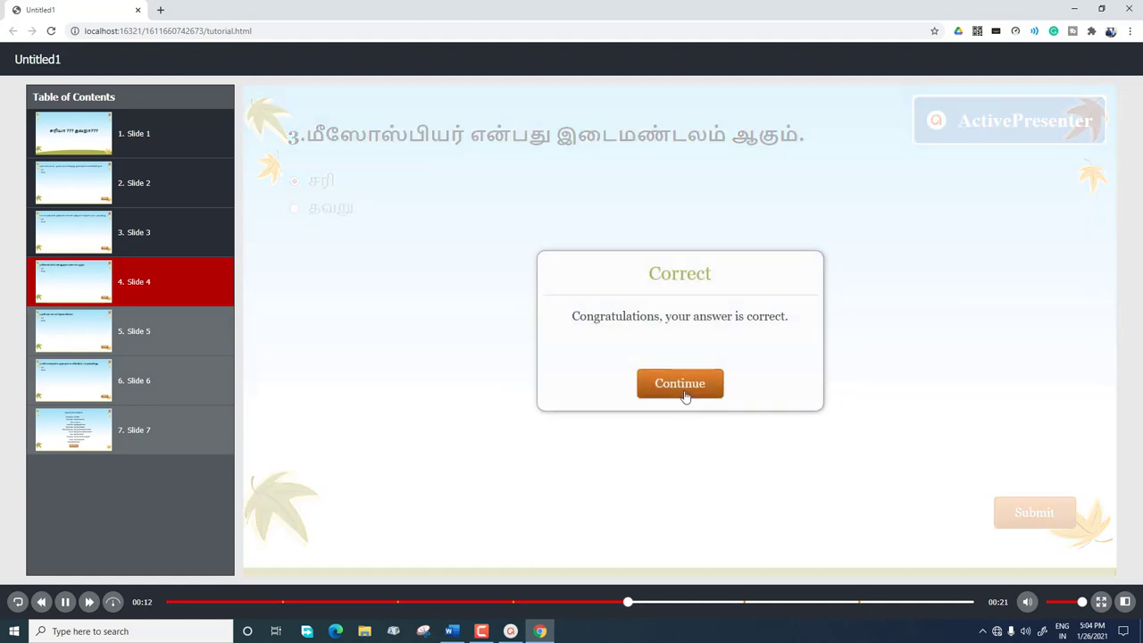
click(682, 391)
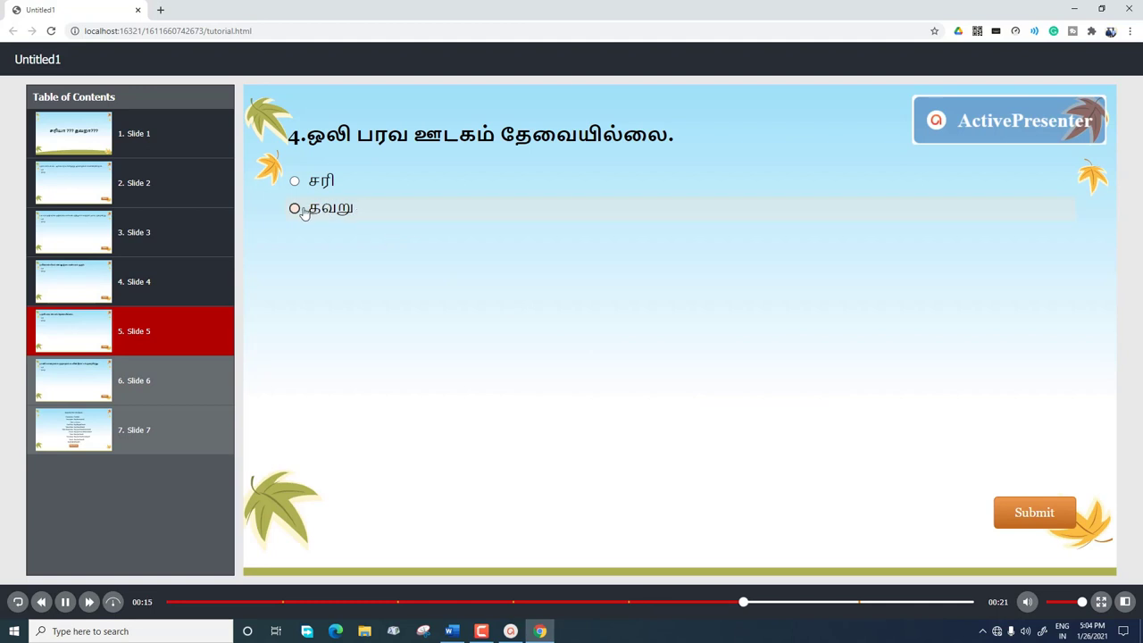
click(1016, 525)
click(681, 385)
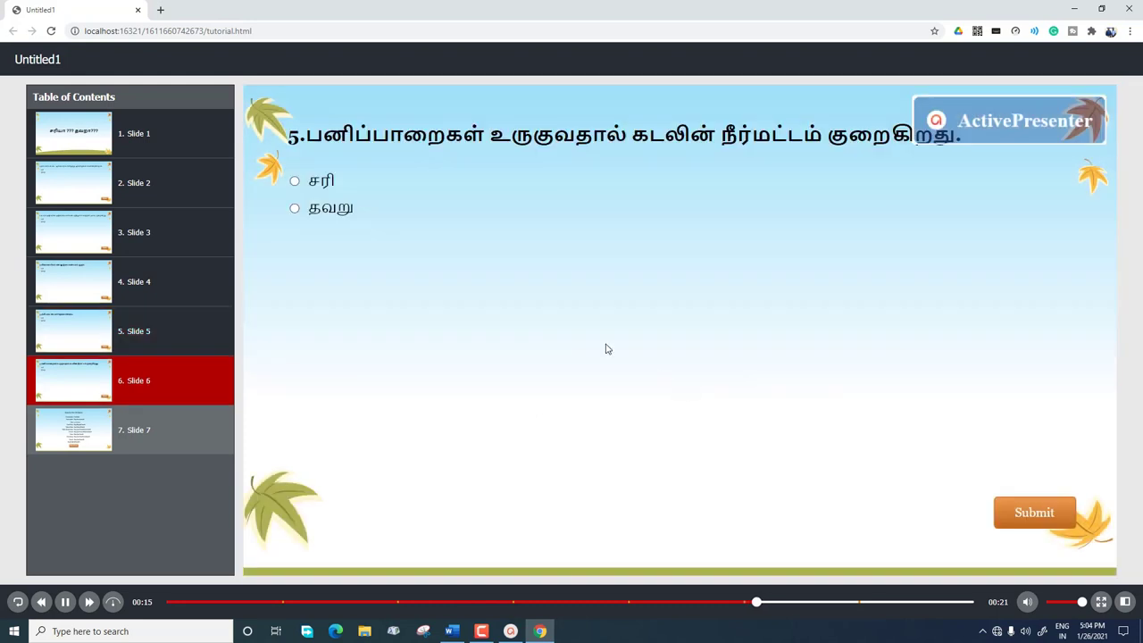
- Submit தவறு for question 5 and continue past its feedback to the report slide
click(319, 208)
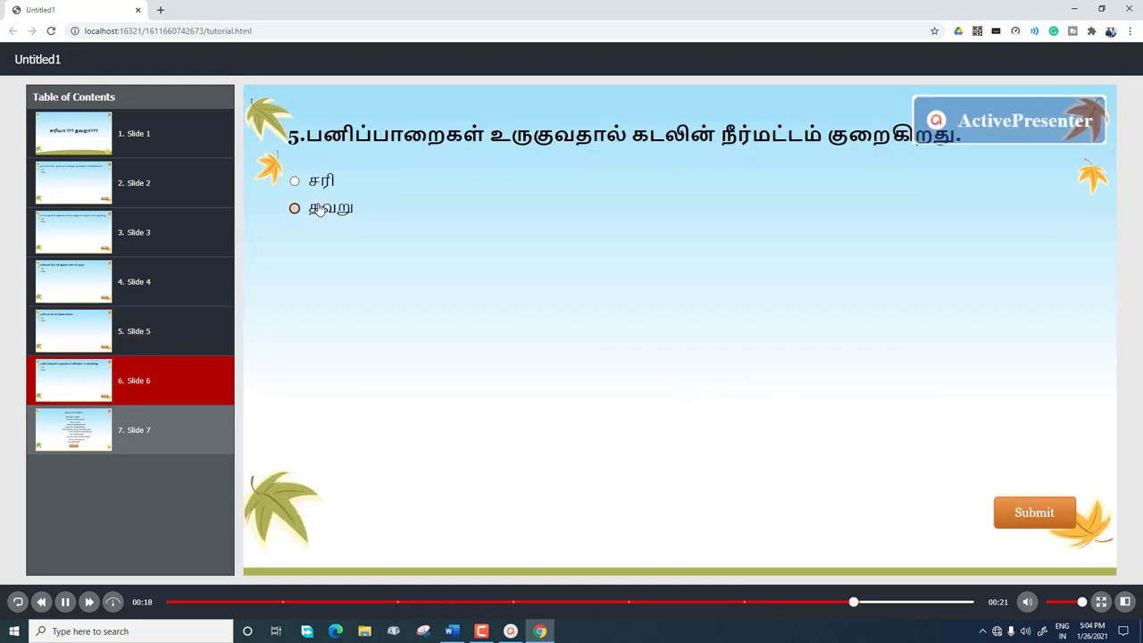
click(1025, 513)
click(680, 384)
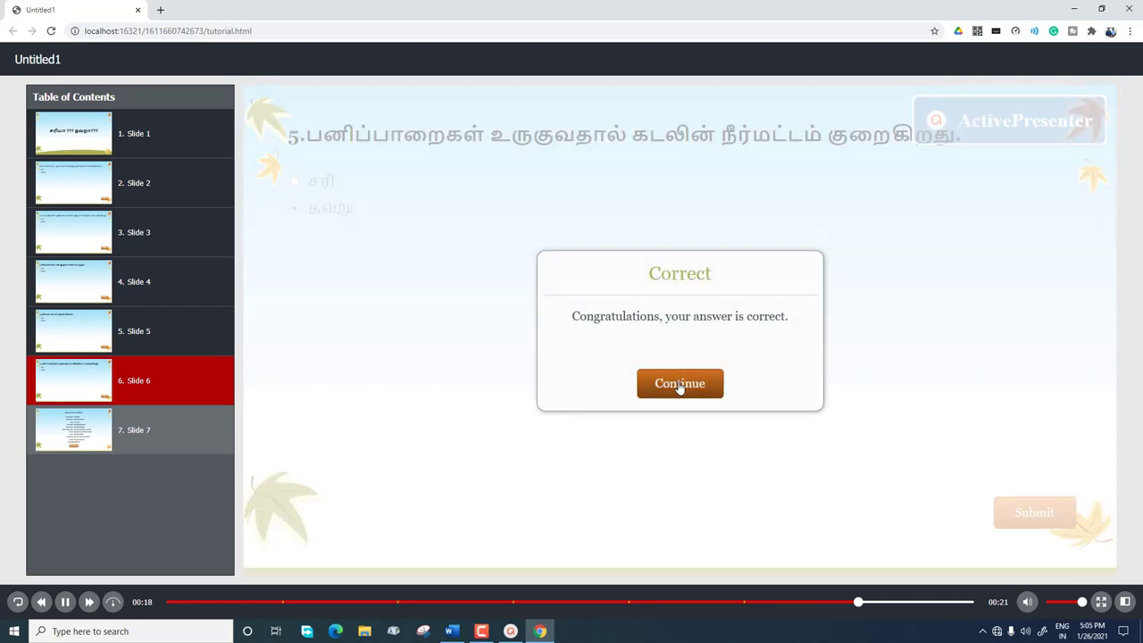
- Look through the whole results report, and review the course's marked answer on Slide 2
scroll(796, 315, down, 2)
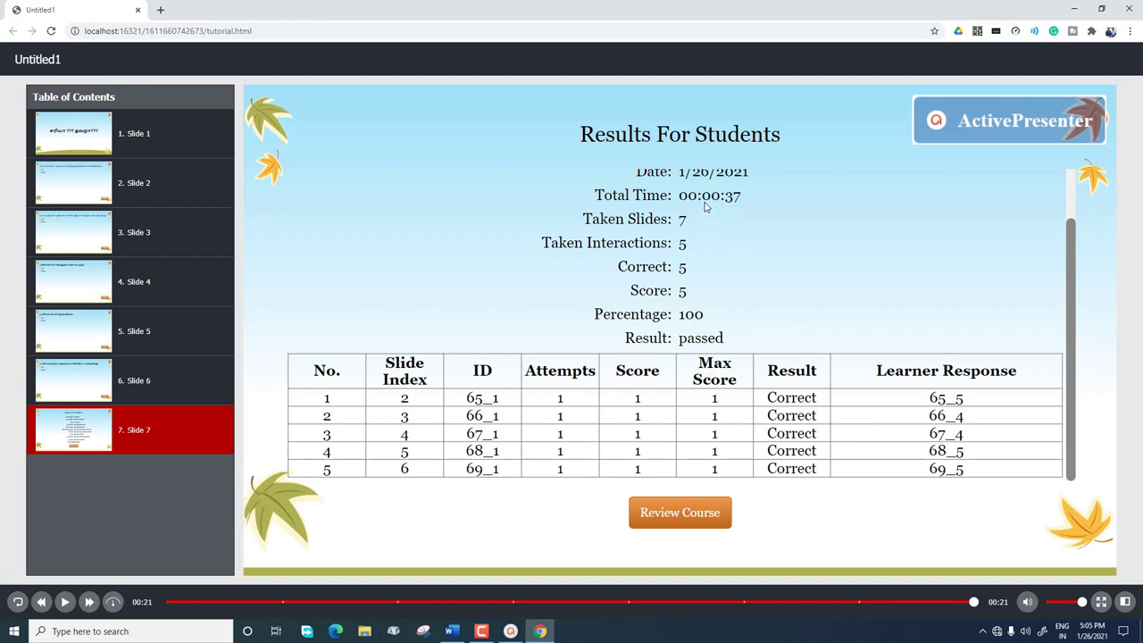
scroll(762, 277, up, 3)
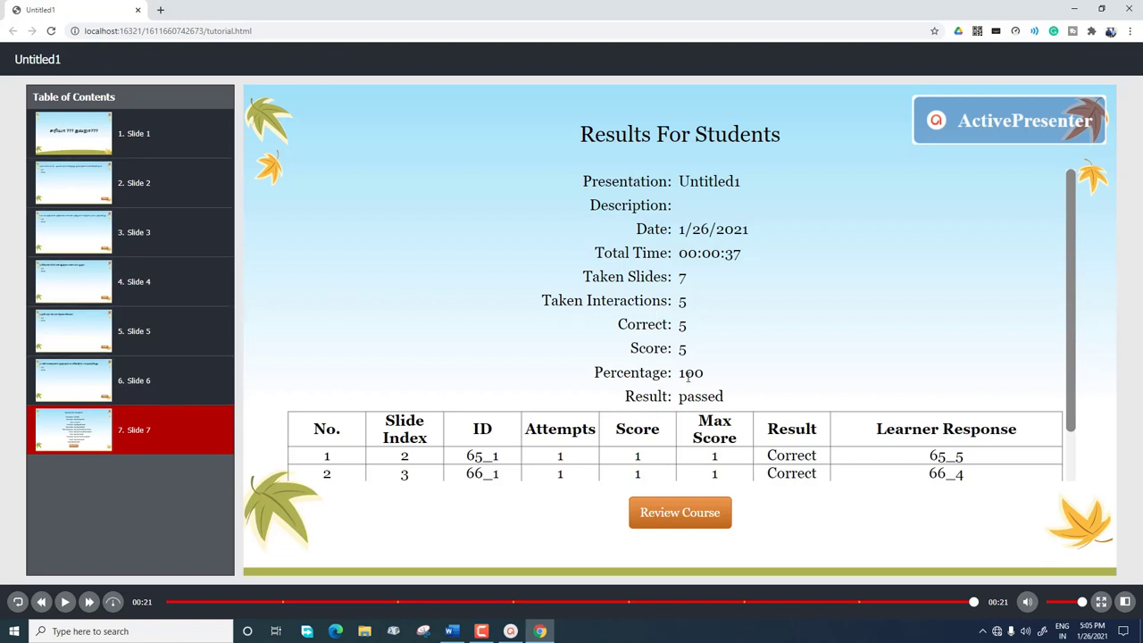
click(680, 516)
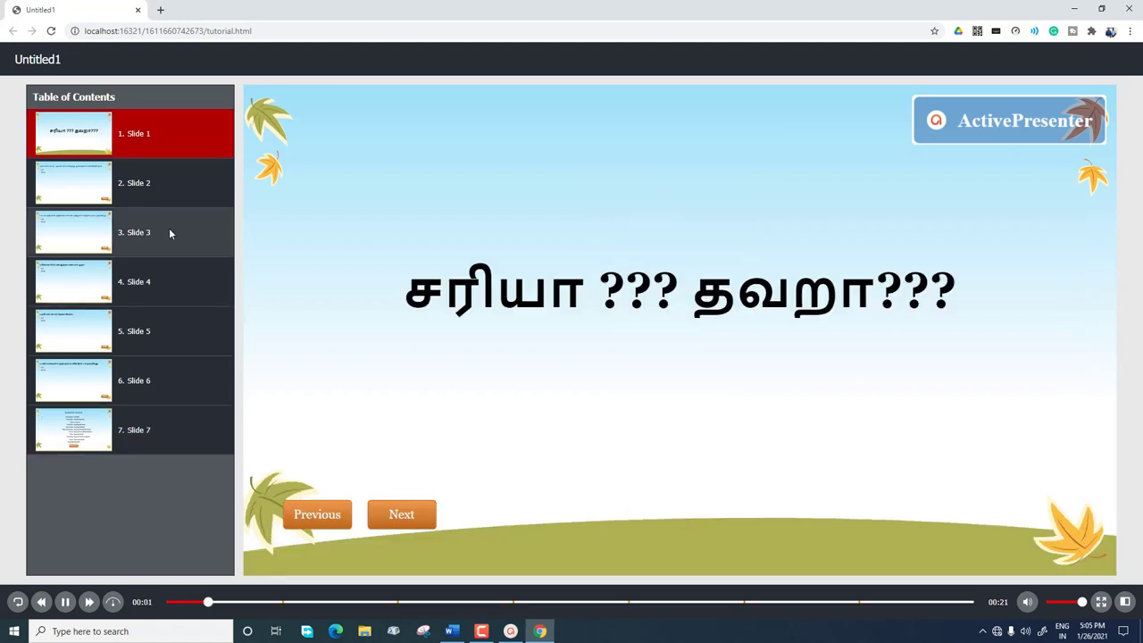
click(148, 192)
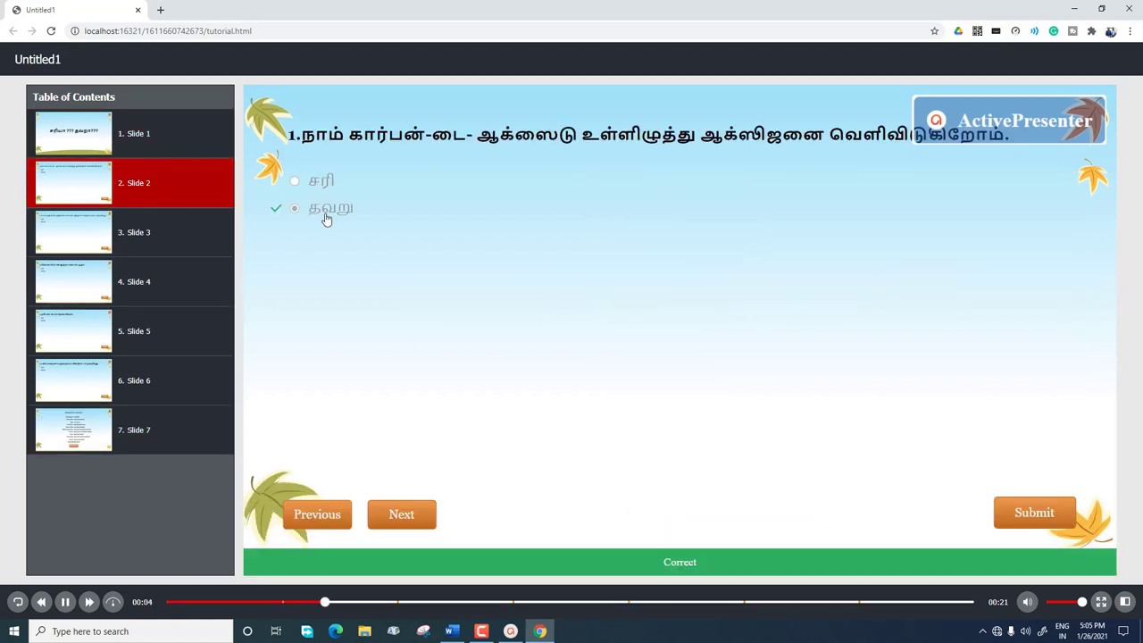
- Restart the previewed quiz, go to Slide 2 and submit சரி for question 1, continuing past the feedback
click(18, 602)
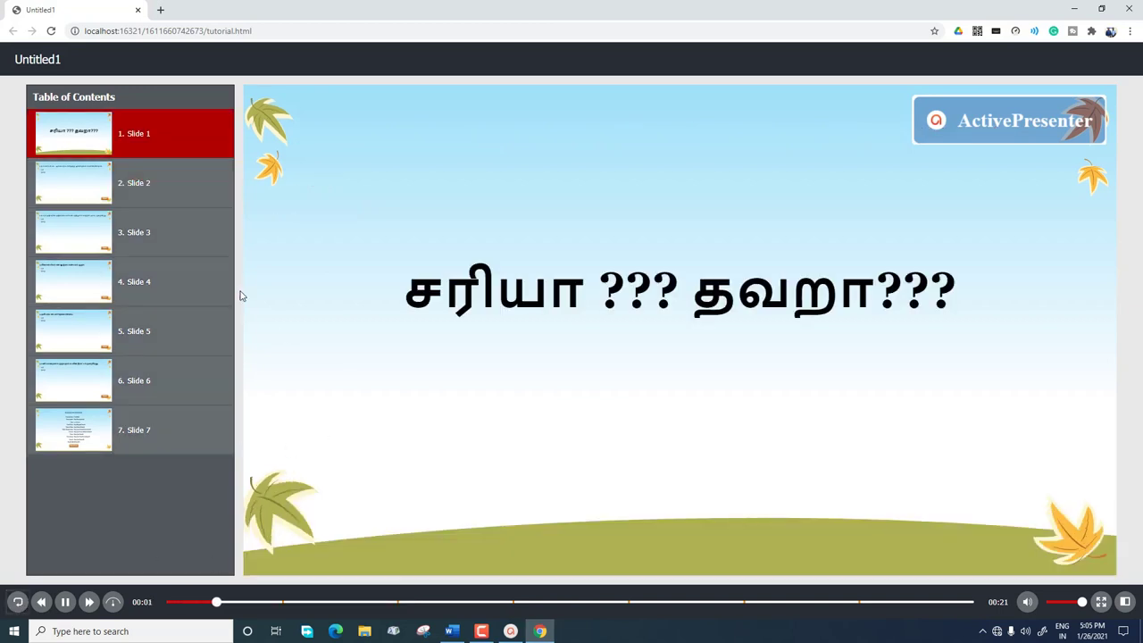
click(144, 199)
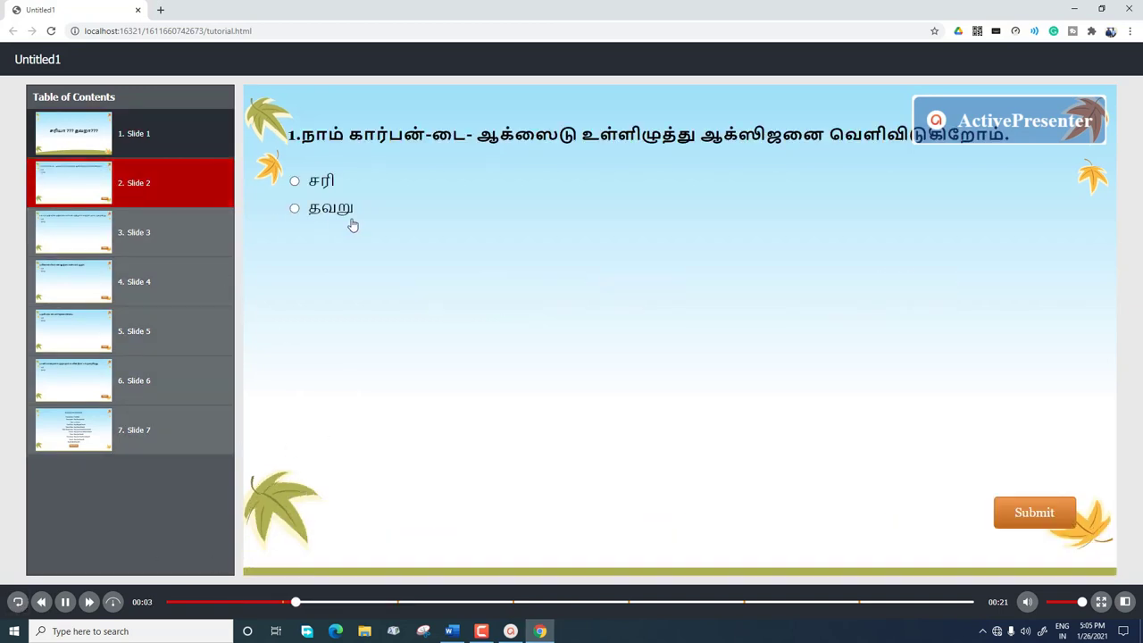
click(317, 186)
click(1033, 514)
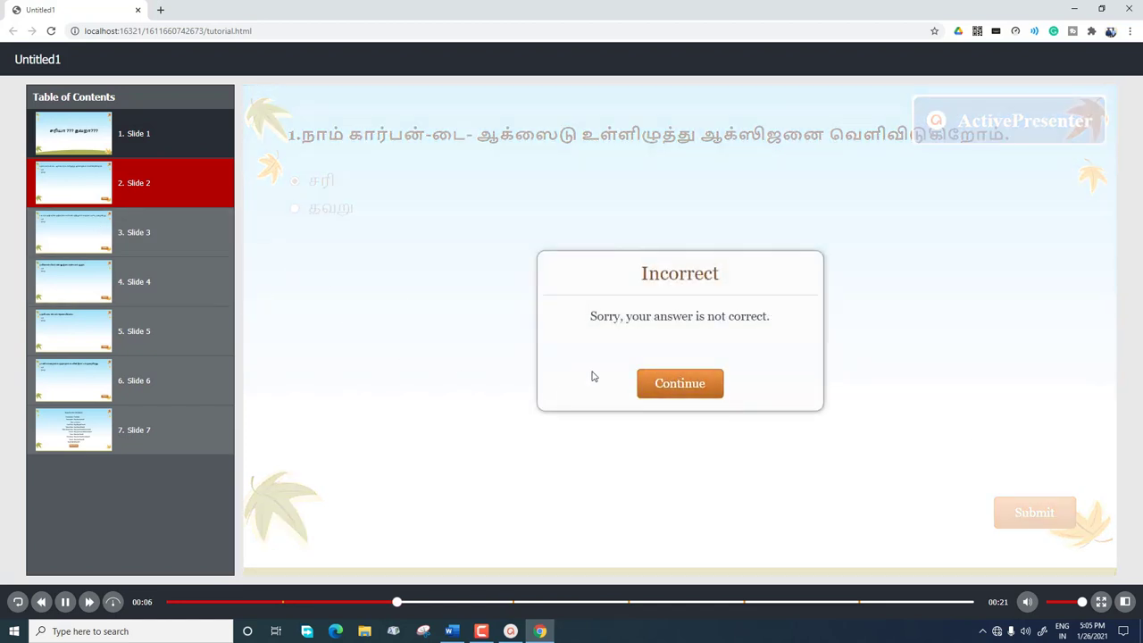
click(671, 385)
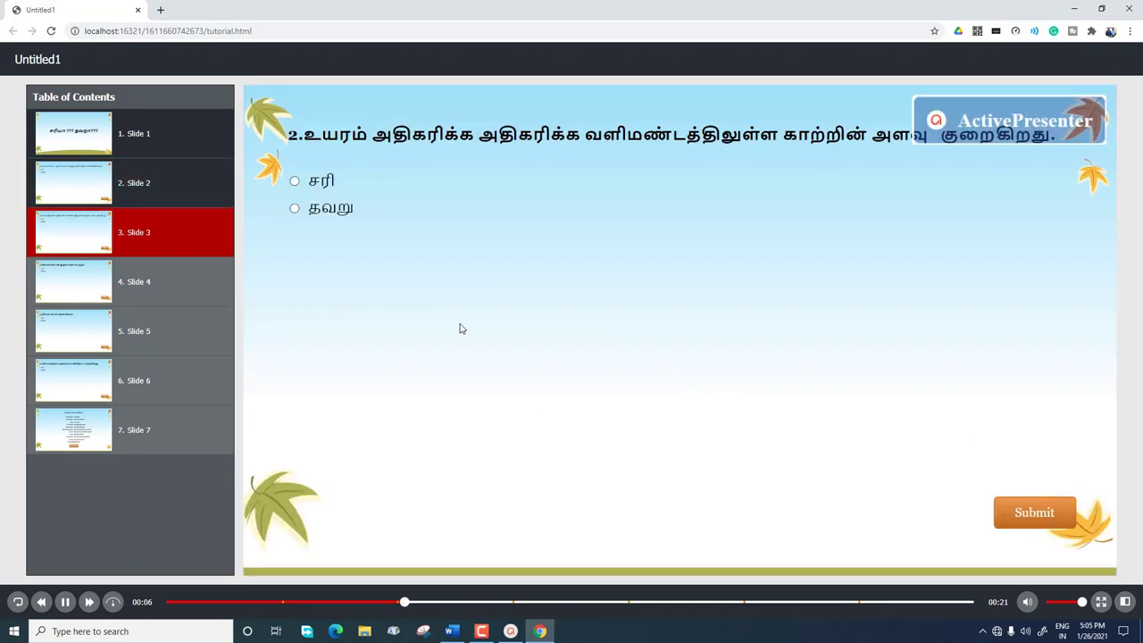
- Submit சரி for questions 2 and 3 in the restarted quiz, continuing past each feedback message
click(295, 180)
click(1046, 512)
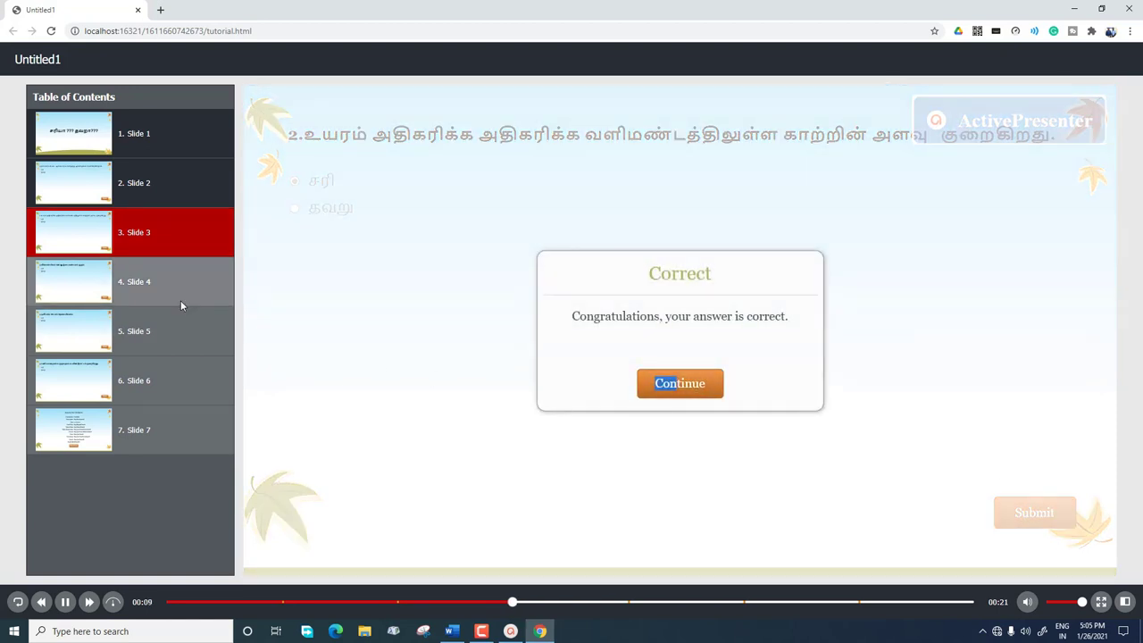
click(687, 393)
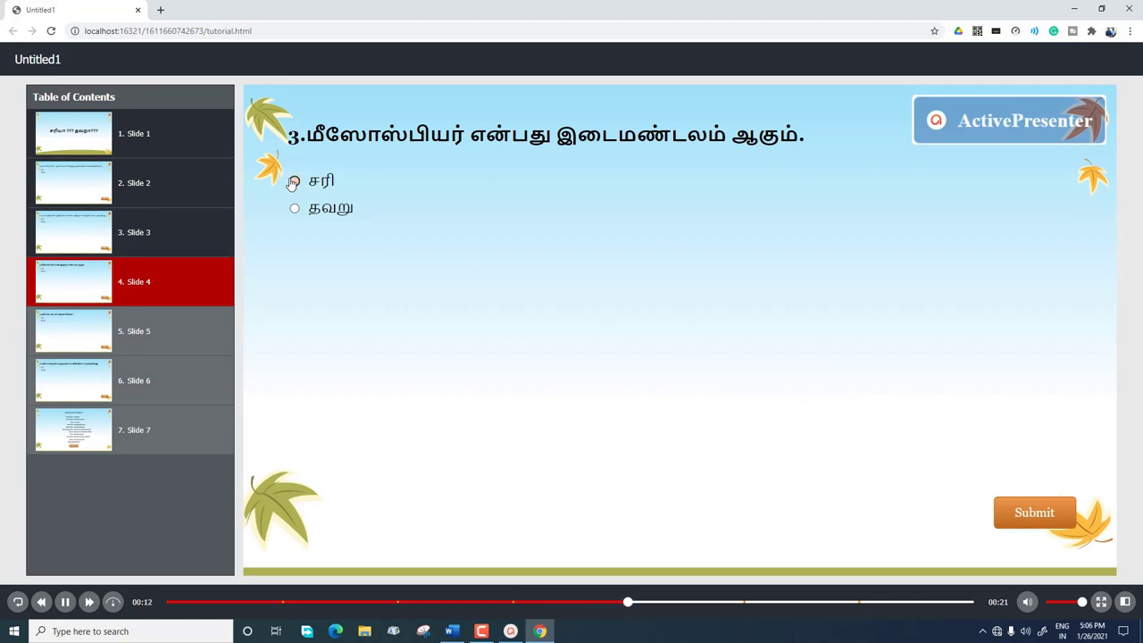
click(1019, 513)
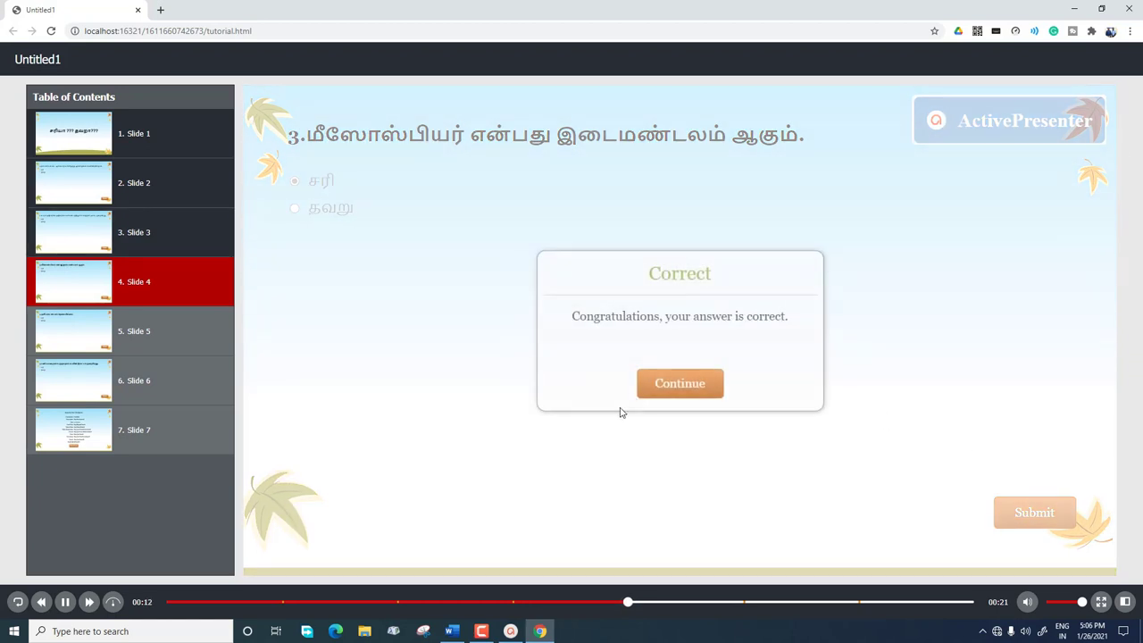
click(681, 385)
- Submit தவறு for question 4, continue past its feedback, and submit சரி for question 5
click(339, 213)
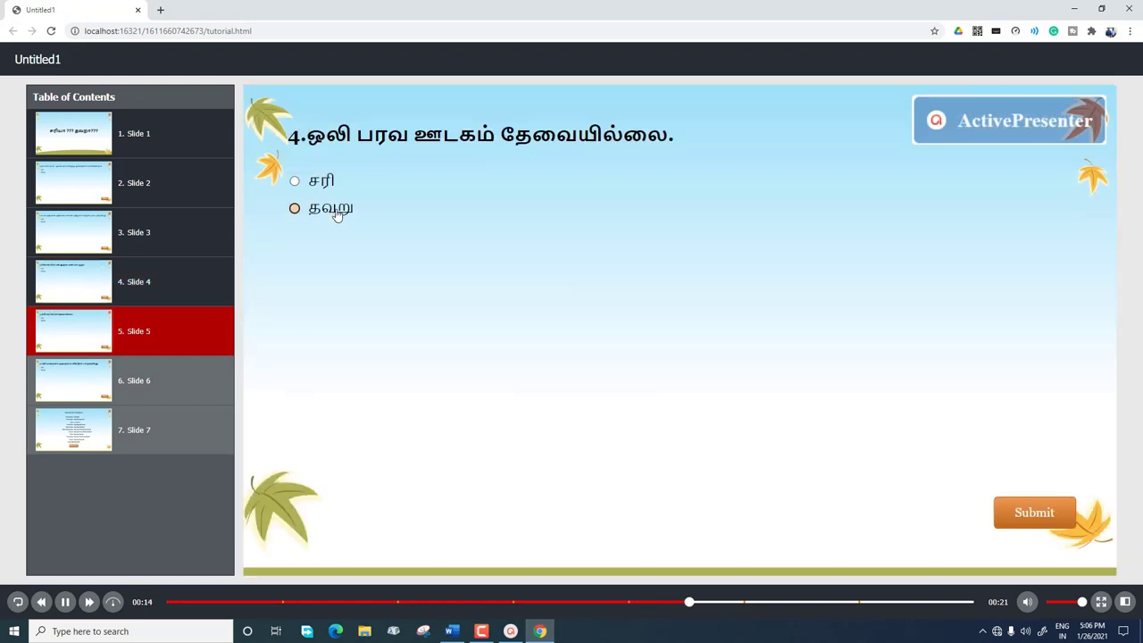
click(1020, 515)
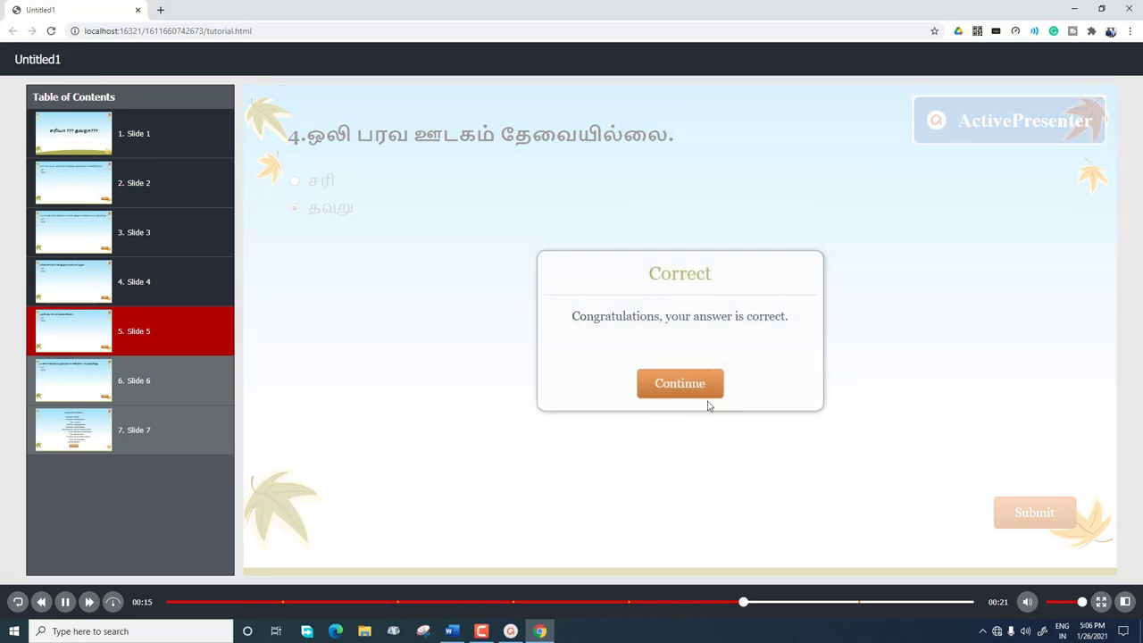
click(681, 386)
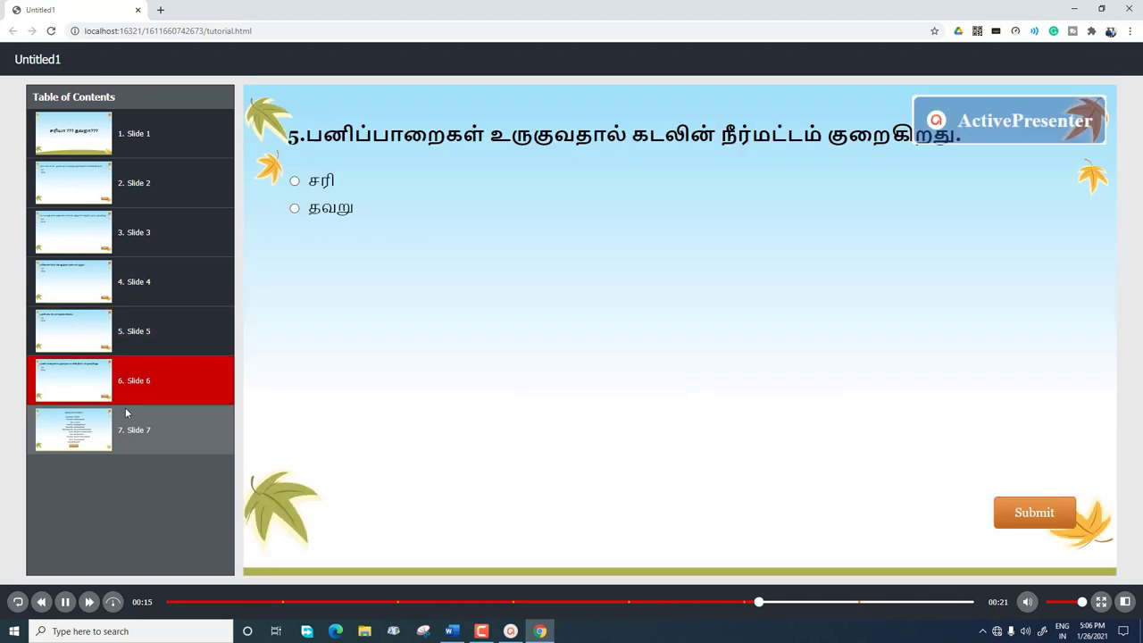
click(301, 189)
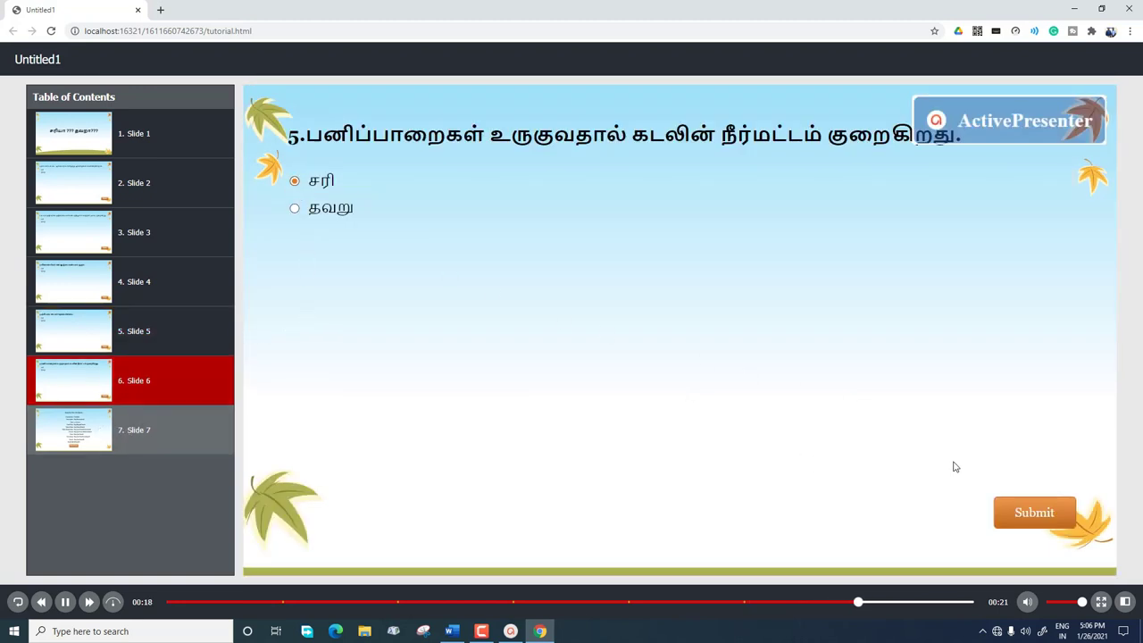
click(1028, 525)
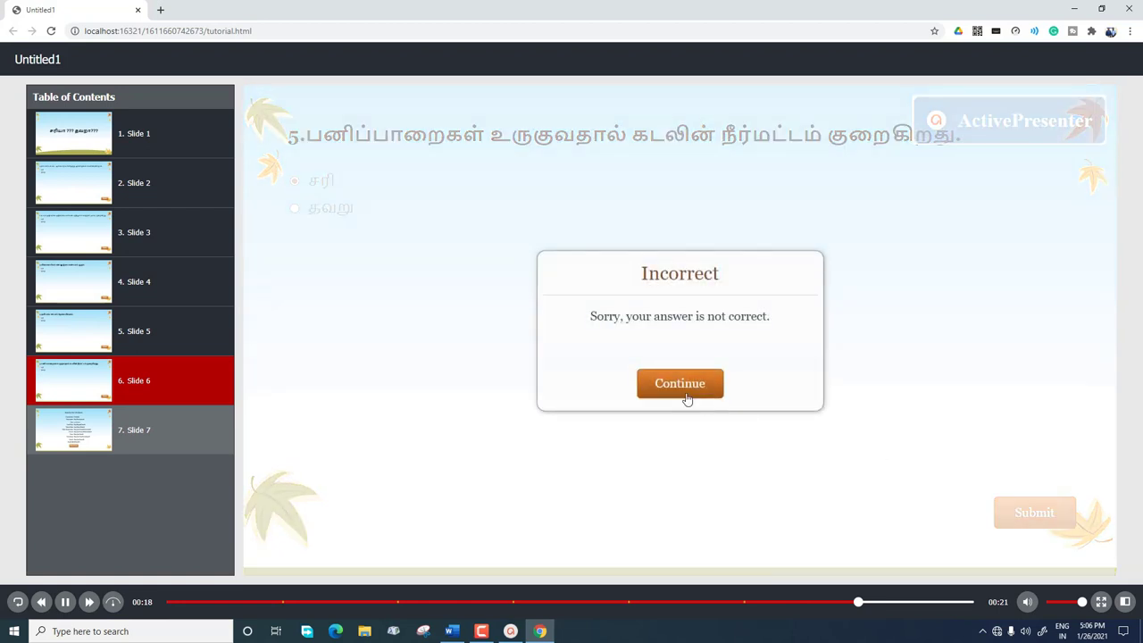